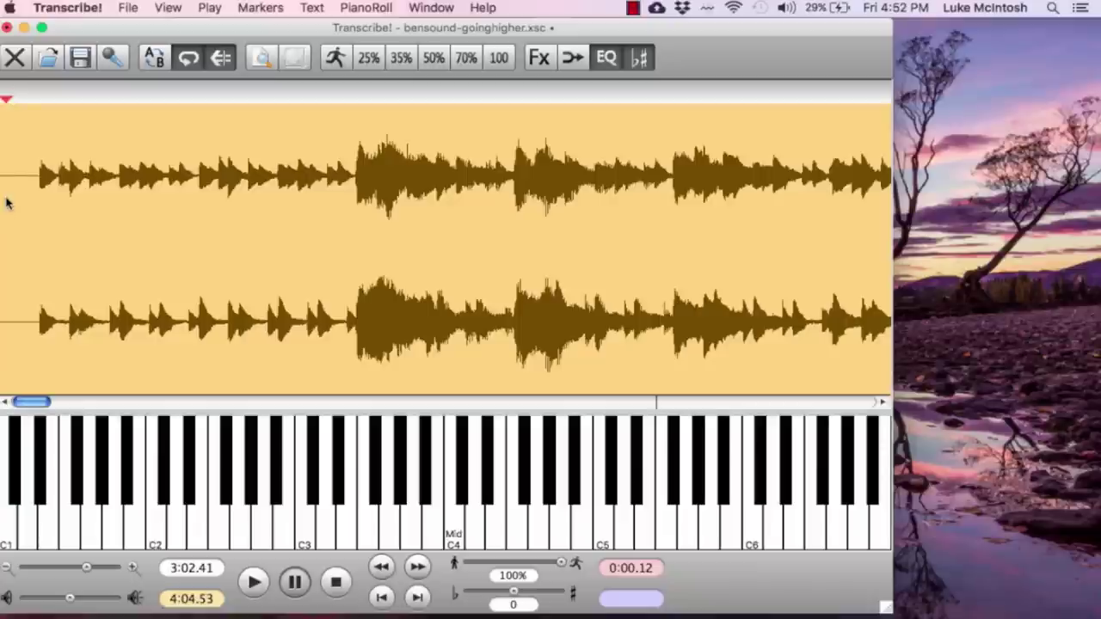
Step: Start playback and scroll the waveform, trying play starts at 0:37.77, 1:15.77 and 2:17.77
drag(392, 28, 482, 37)
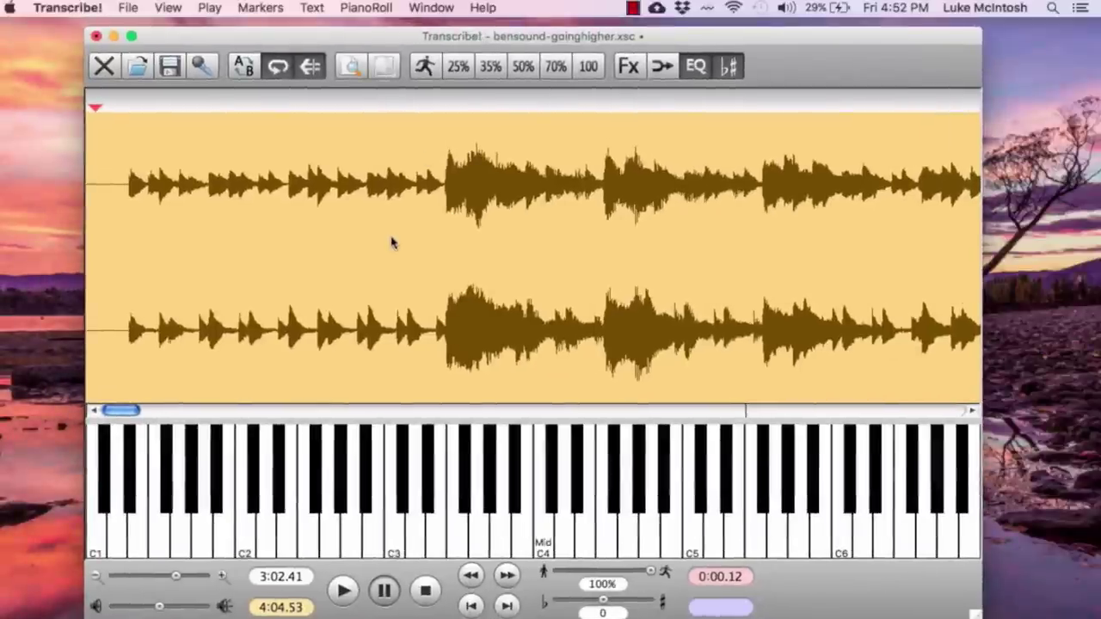
key(space)
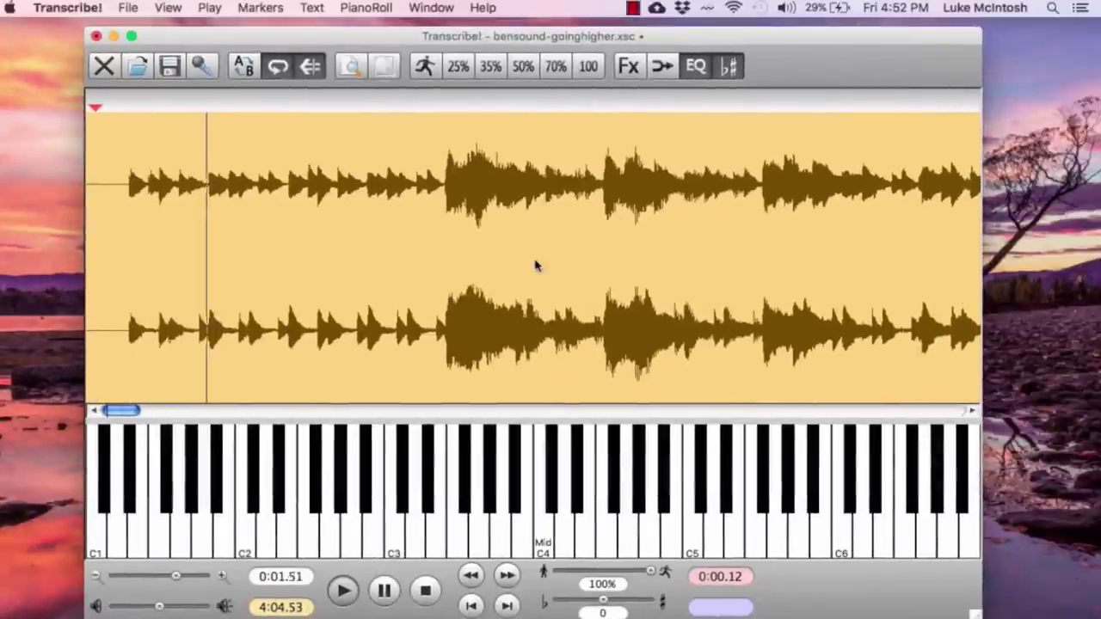
scroll(535, 266, right, 10)
click(545, 211)
scroll(545, 212, right, 10)
click(546, 213)
scroll(546, 213, right, 10)
click(546, 212)
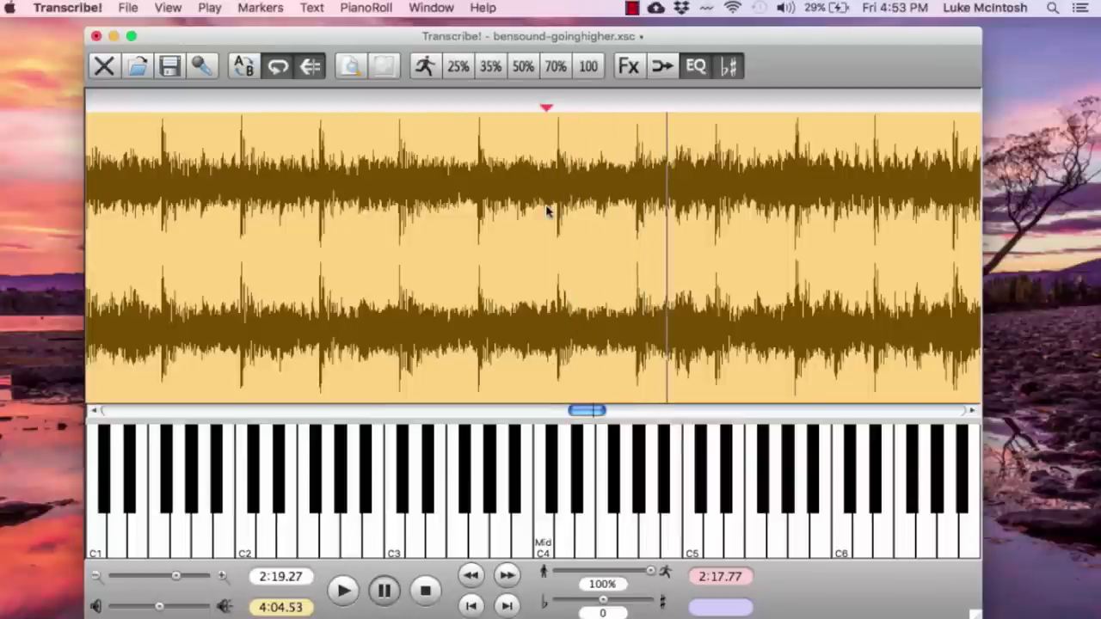
Step: Fine-tune the play start to 2:51.11 and restart playback from there
scroll(546, 212, right, 10)
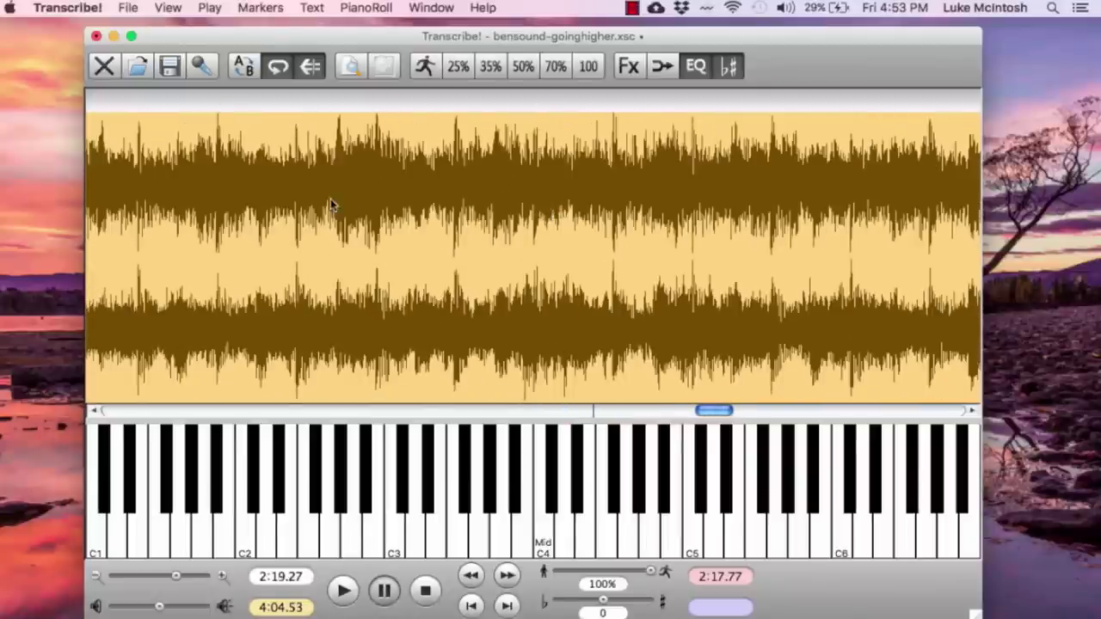
click(327, 207)
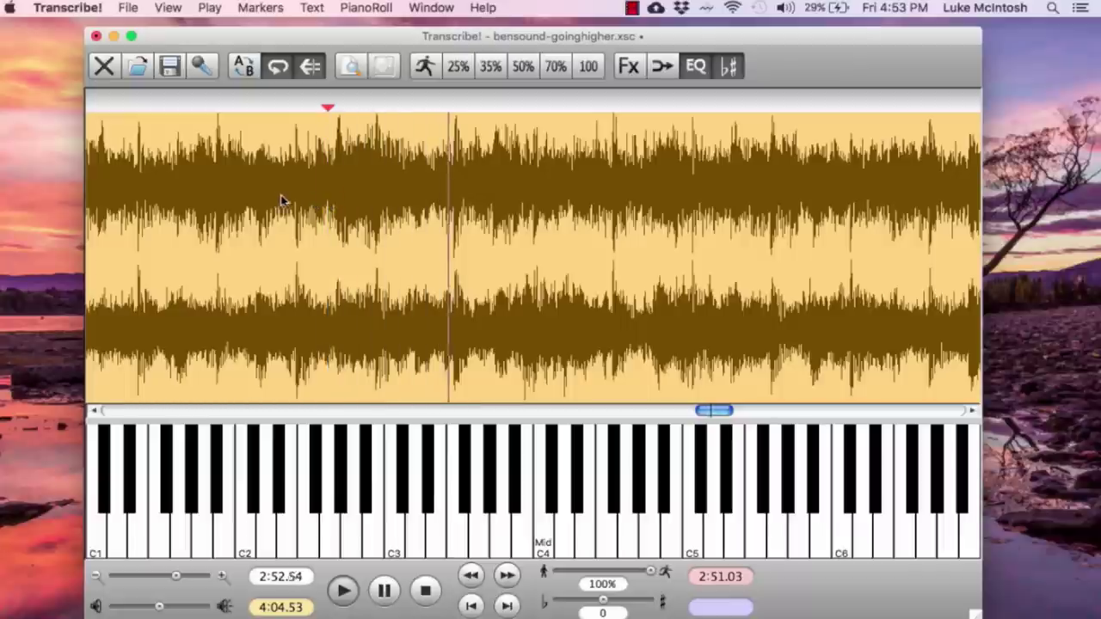
click(290, 203)
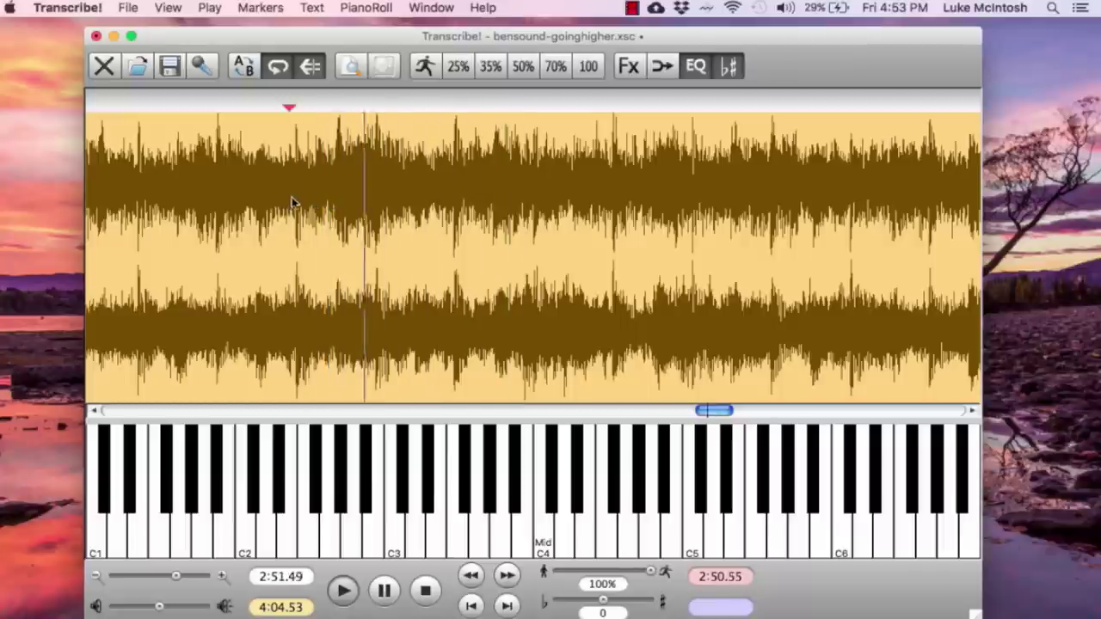
click(335, 193)
click(334, 195)
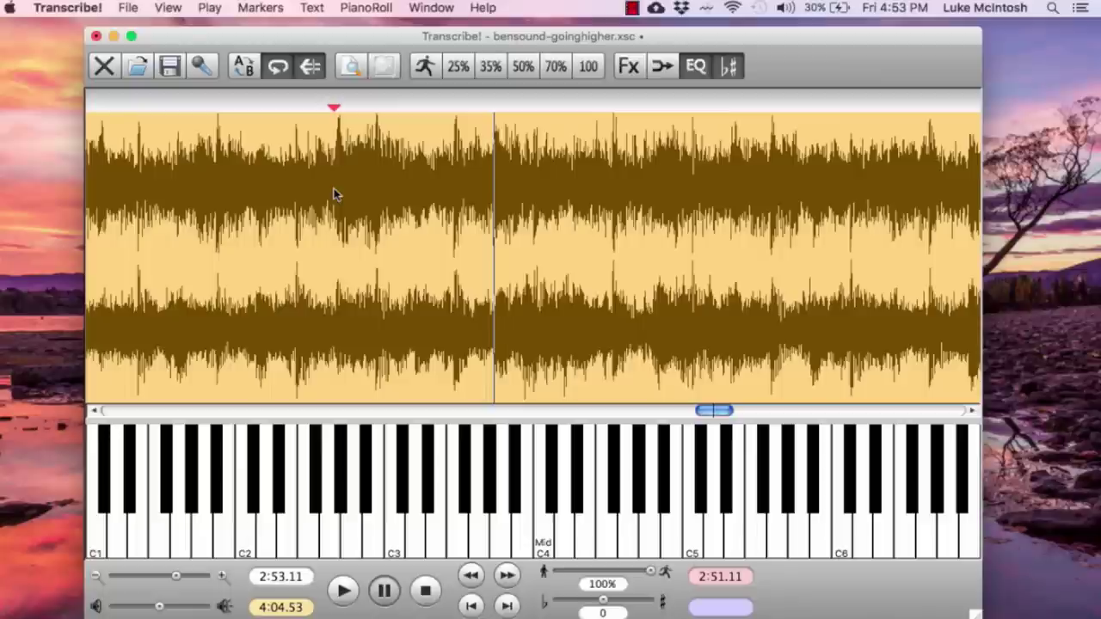
Step: Activate a 75% playback speed effect, bypass it to keep 100%, and view the EQ settings
click(629, 69)
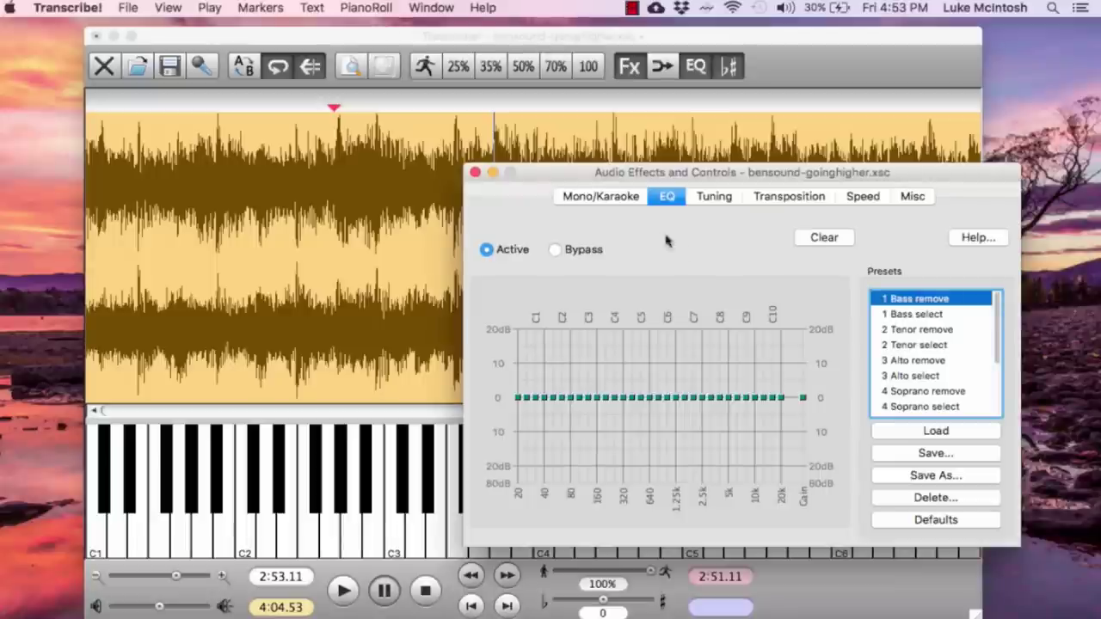
click(860, 200)
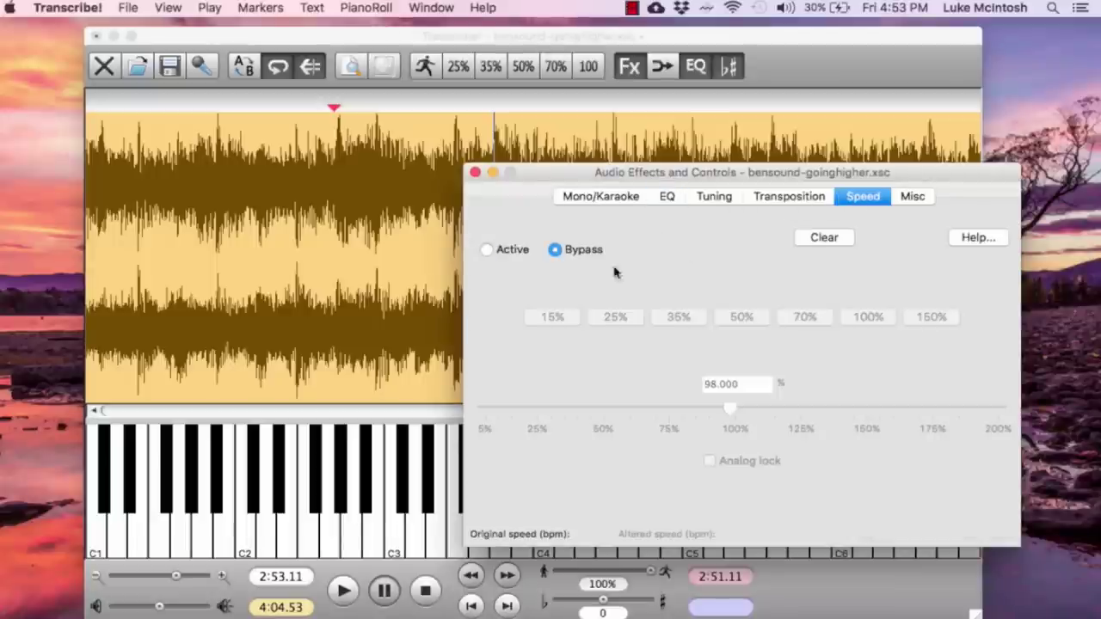
click(486, 250)
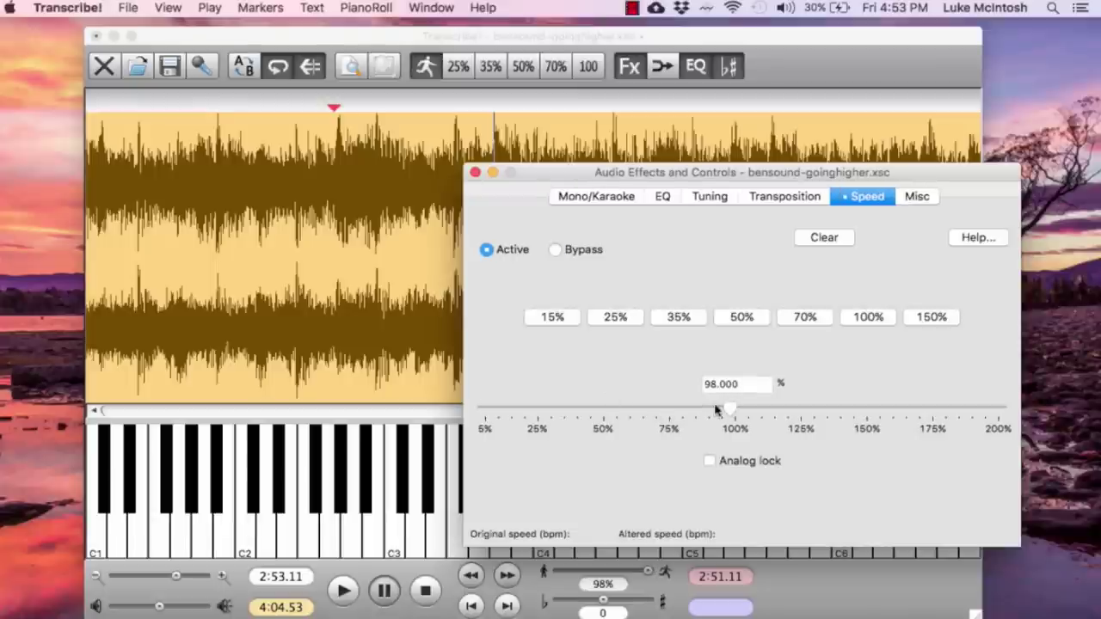
mouse_move(679, 413)
mouse_down()
mouse_move(767, 417)
mouse_move(670, 415)
mouse_up()
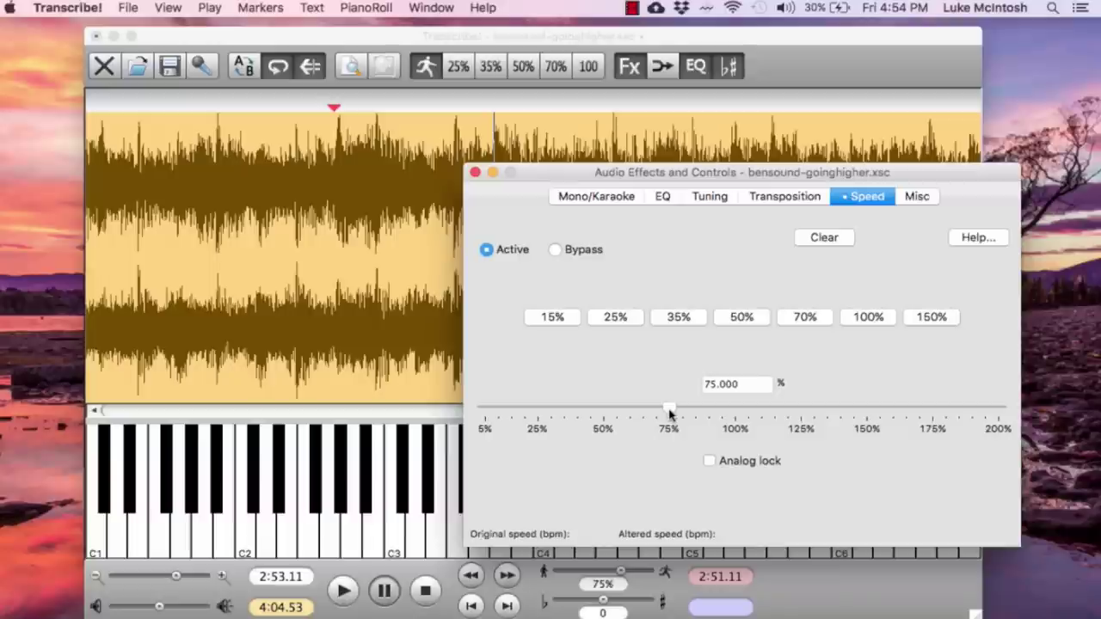
click(554, 249)
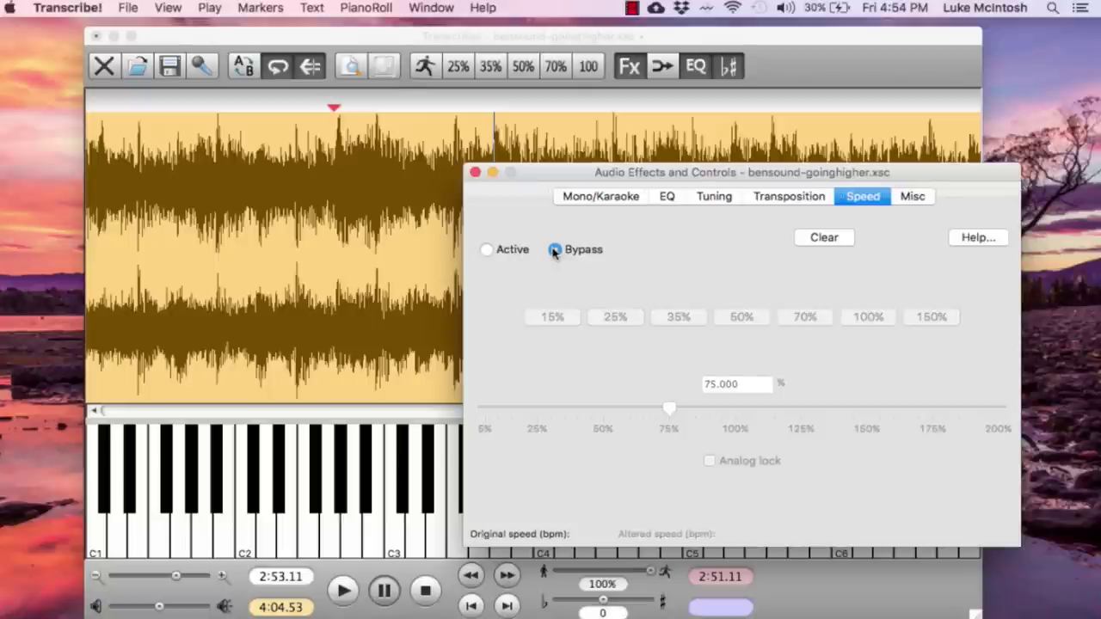
click(667, 199)
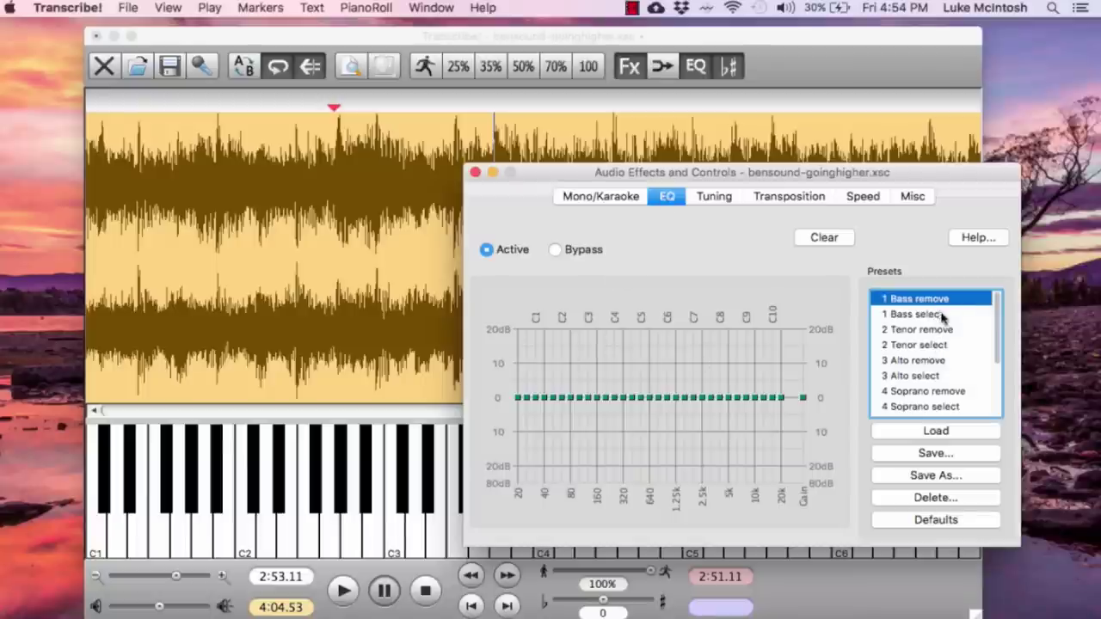
Step: Apply the '1 Bass select' EQ preset, listen in the song window, then view the Tuning settings
scroll(941, 361, down, 3)
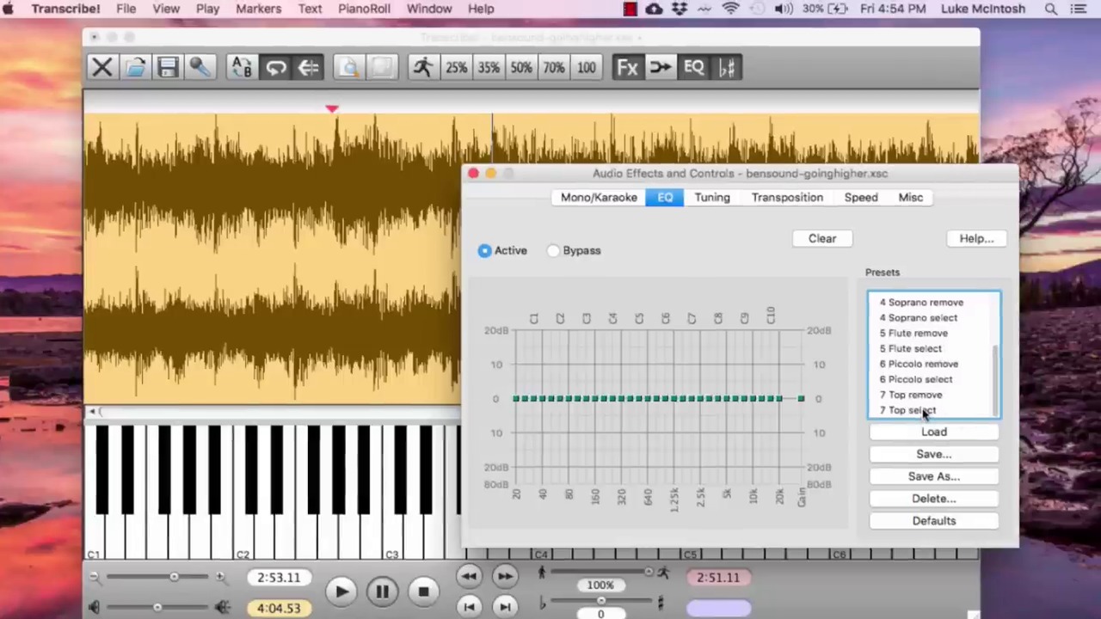
scroll(920, 387, up, 3)
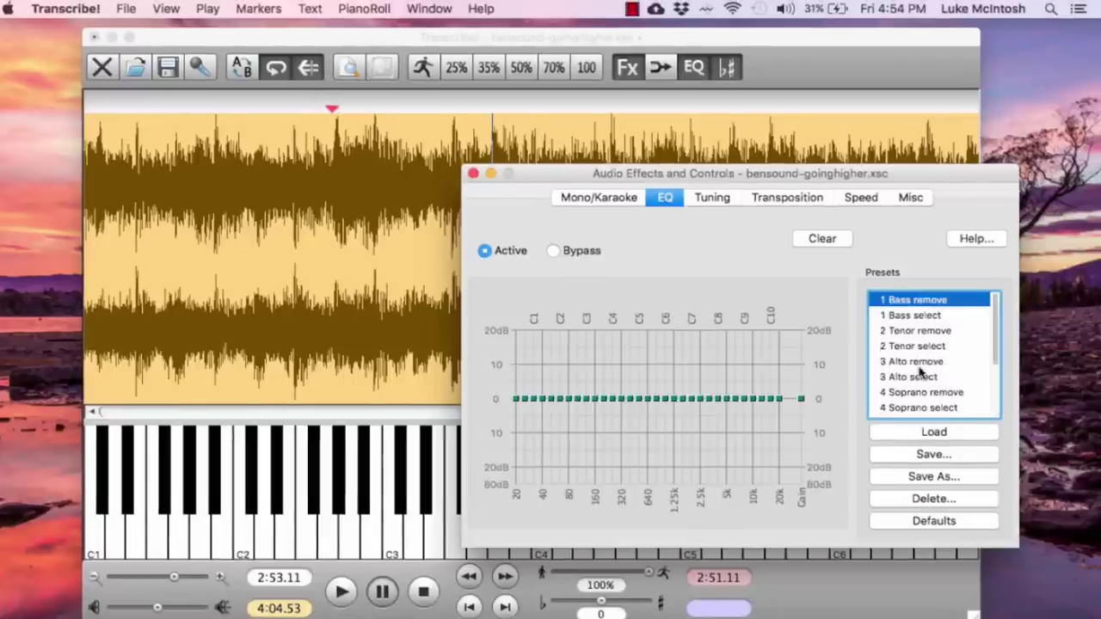
click(926, 317)
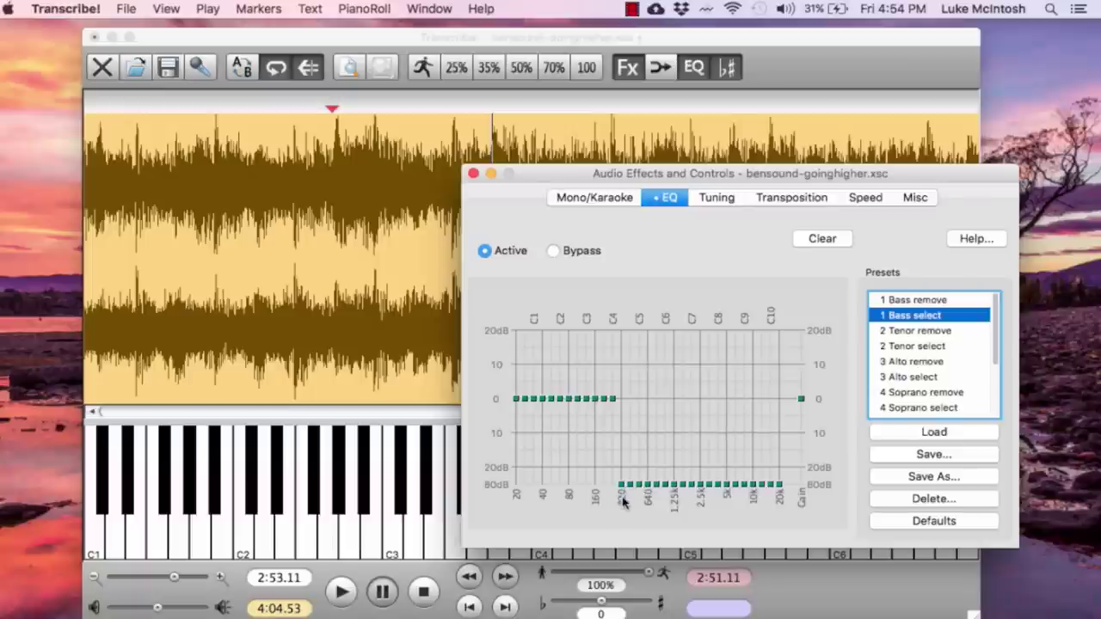
click(303, 210)
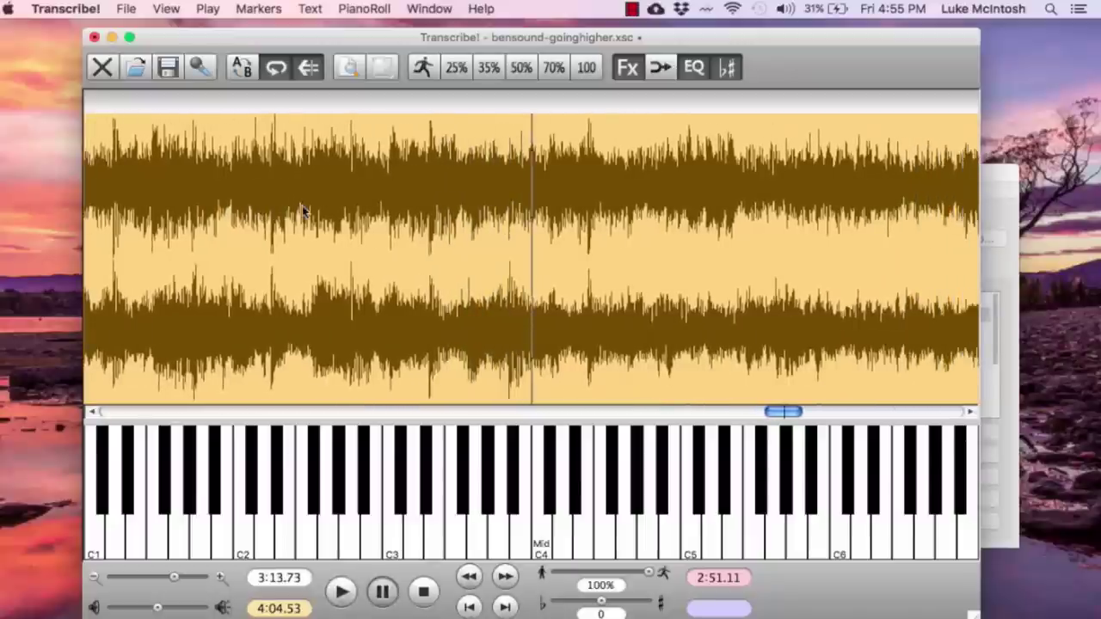
click(998, 175)
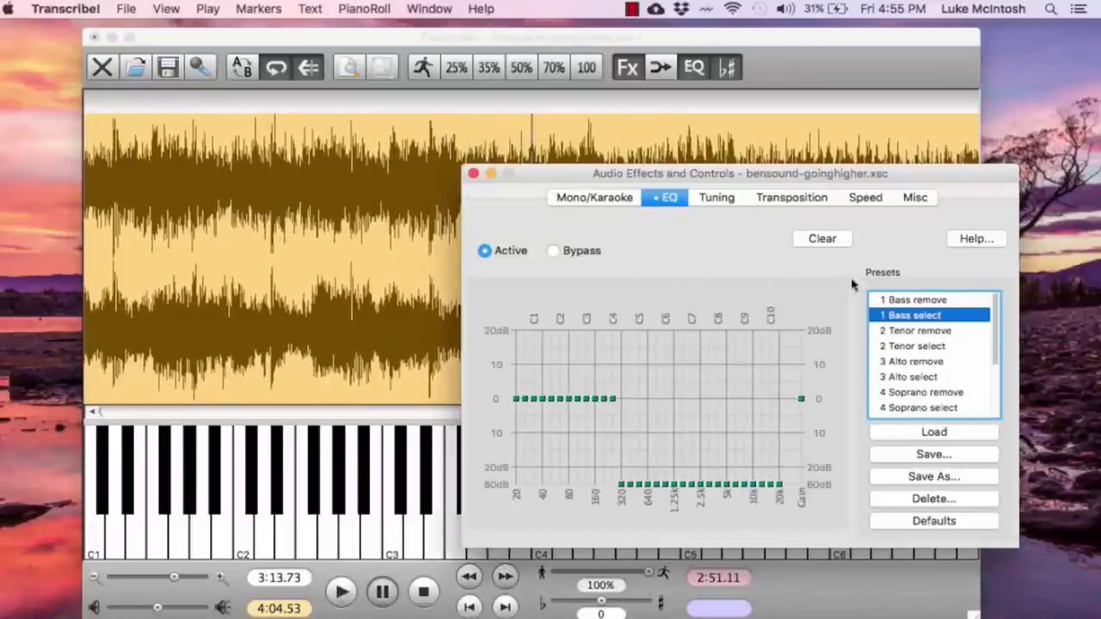
click(728, 200)
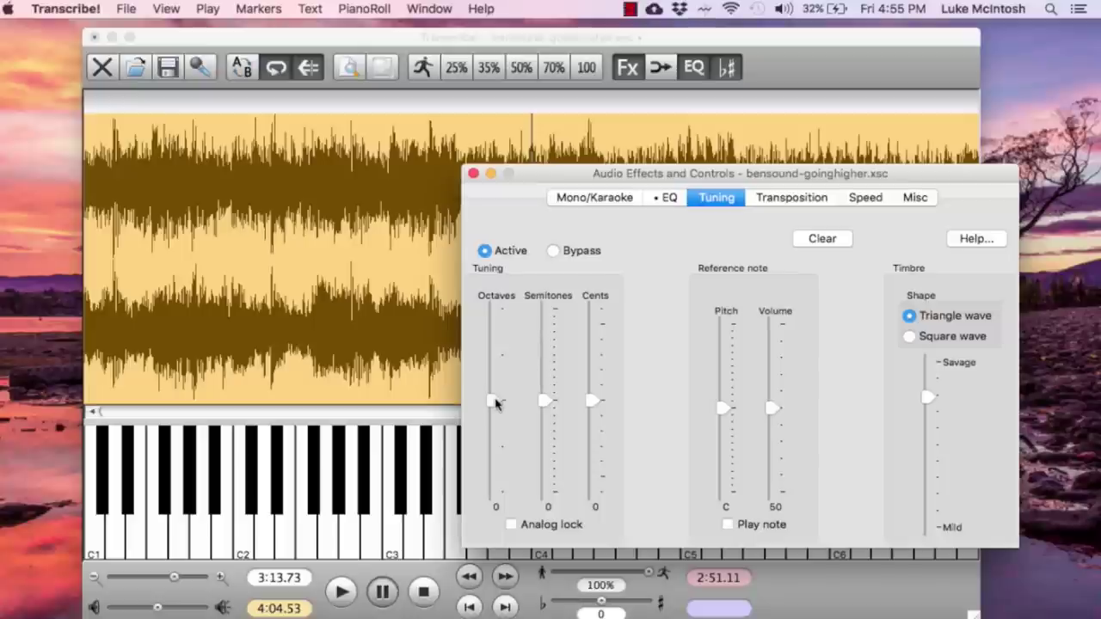
Step: Raise the tuning one octave (+12), close the effects window, and play from 2:51.11
drag(496, 403, 503, 348)
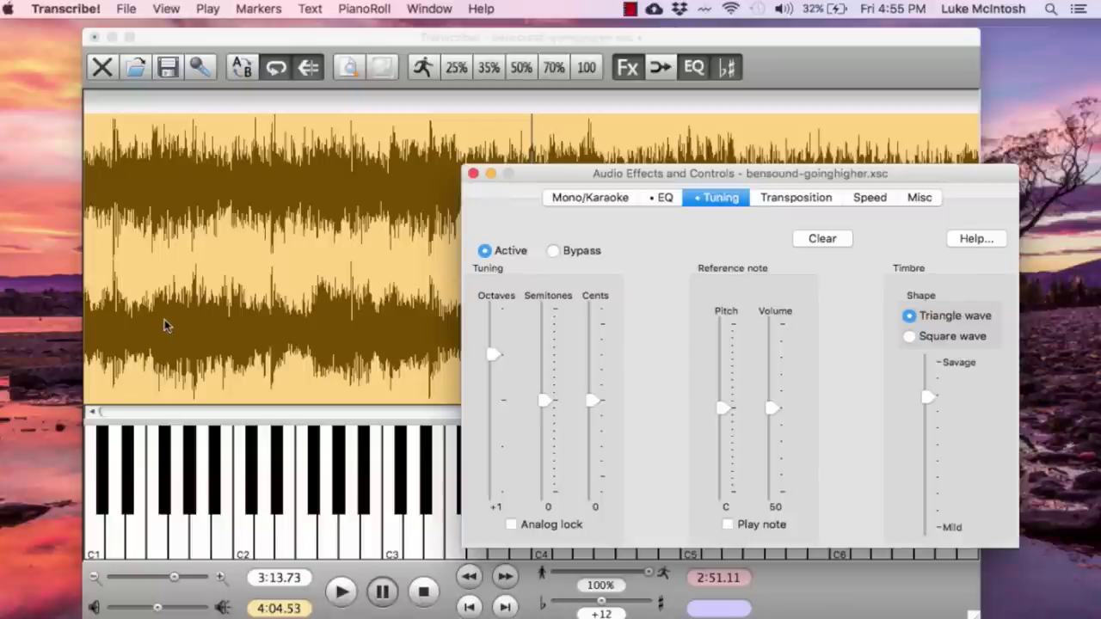
key(Escape)
key(space)
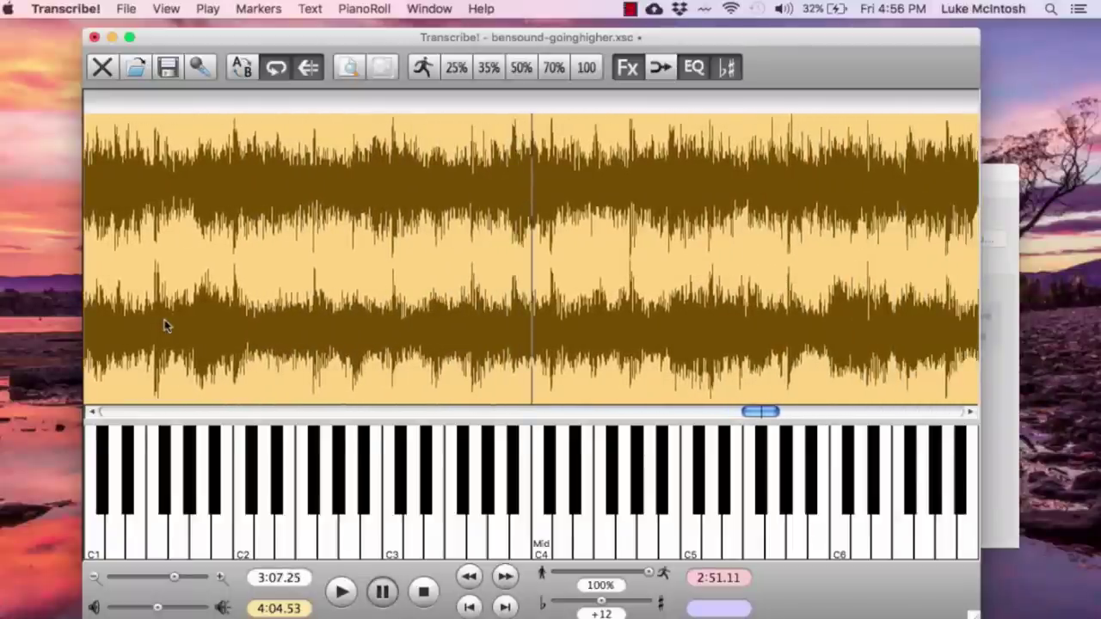
Step: Mark and play a loop section of about 2.03 seconds starting at 2:51.10
key(space)
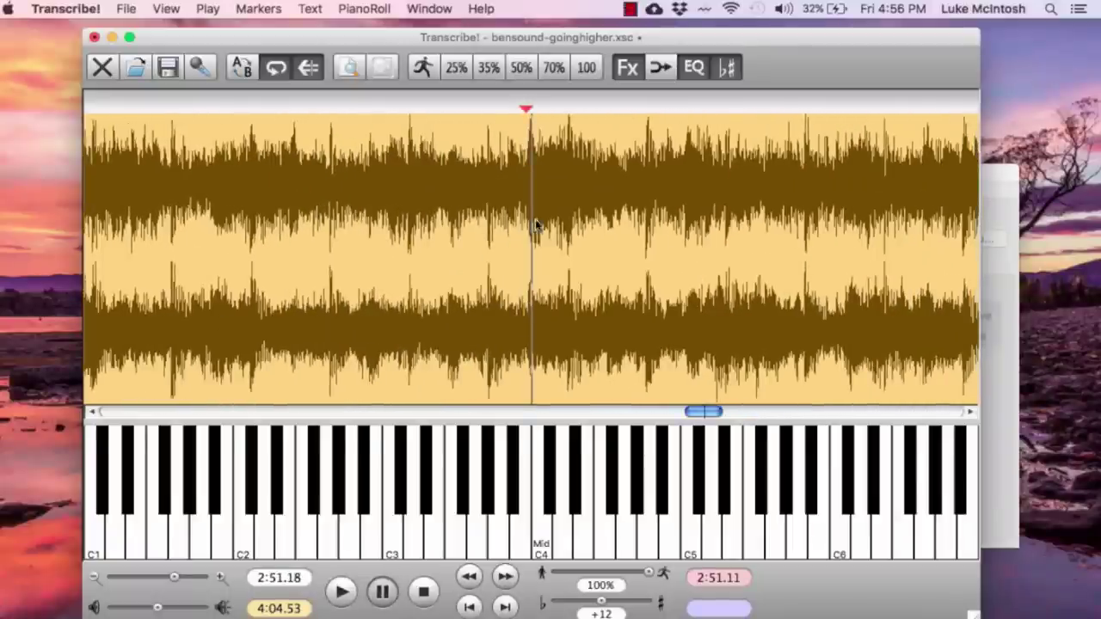
drag(525, 188, 611, 196)
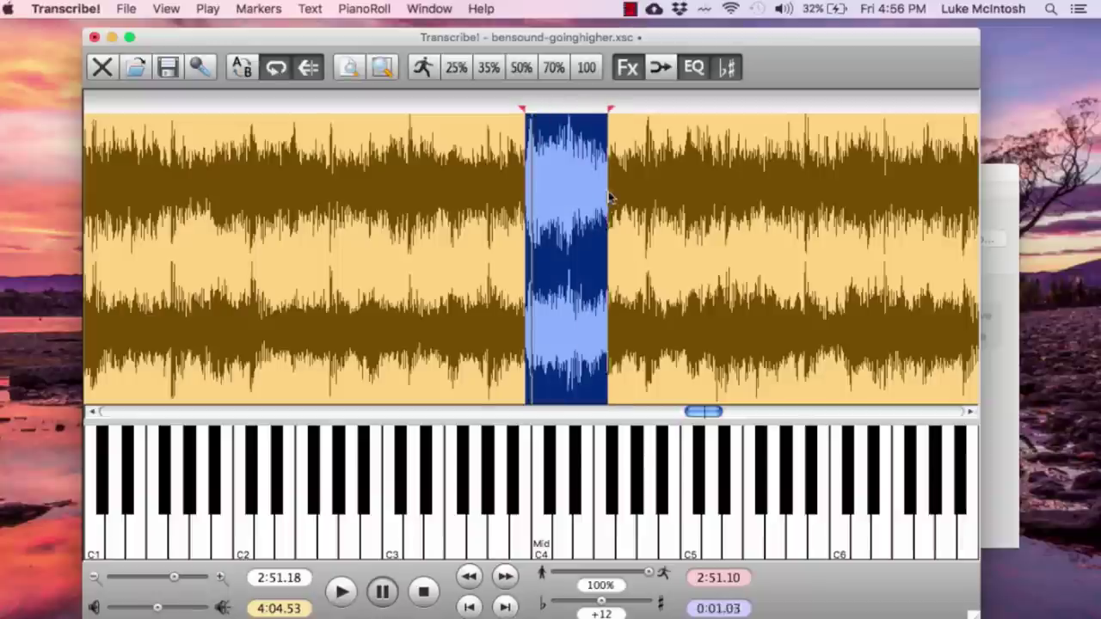
key(space)
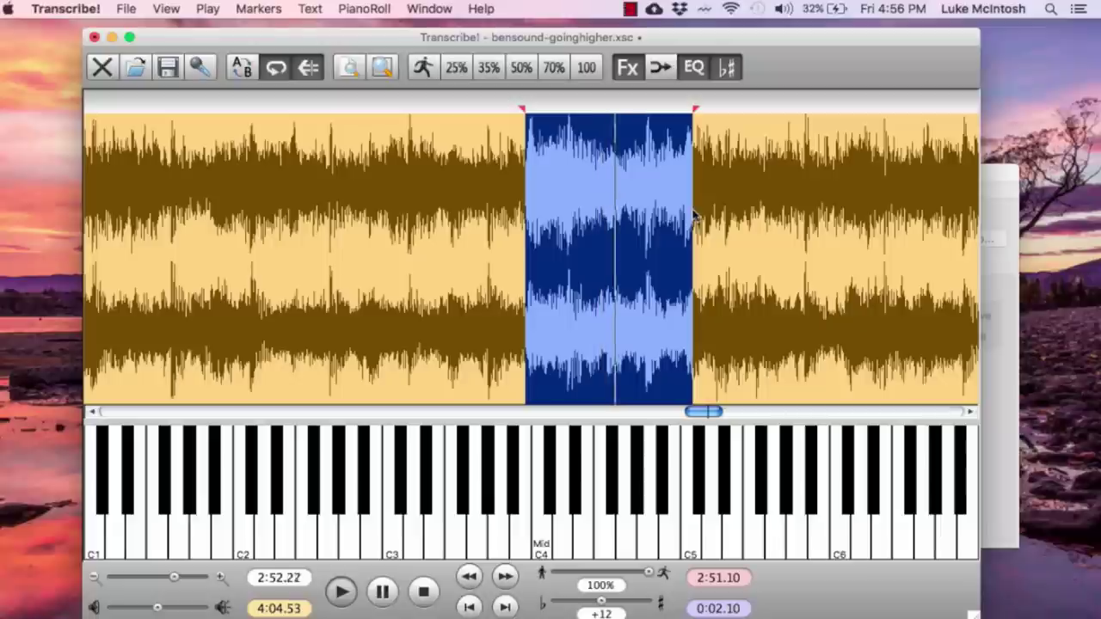
drag(695, 215, 689, 217)
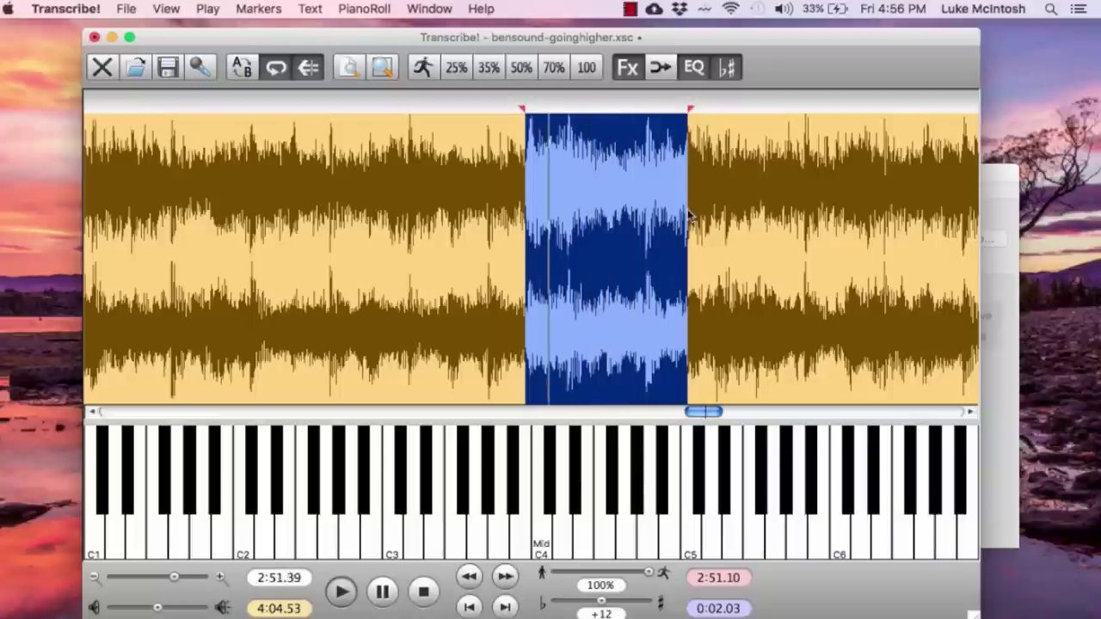
Step: Clear the old loop and mark a 2.02-second section over the next chord from 2:53.07
click(516, 213)
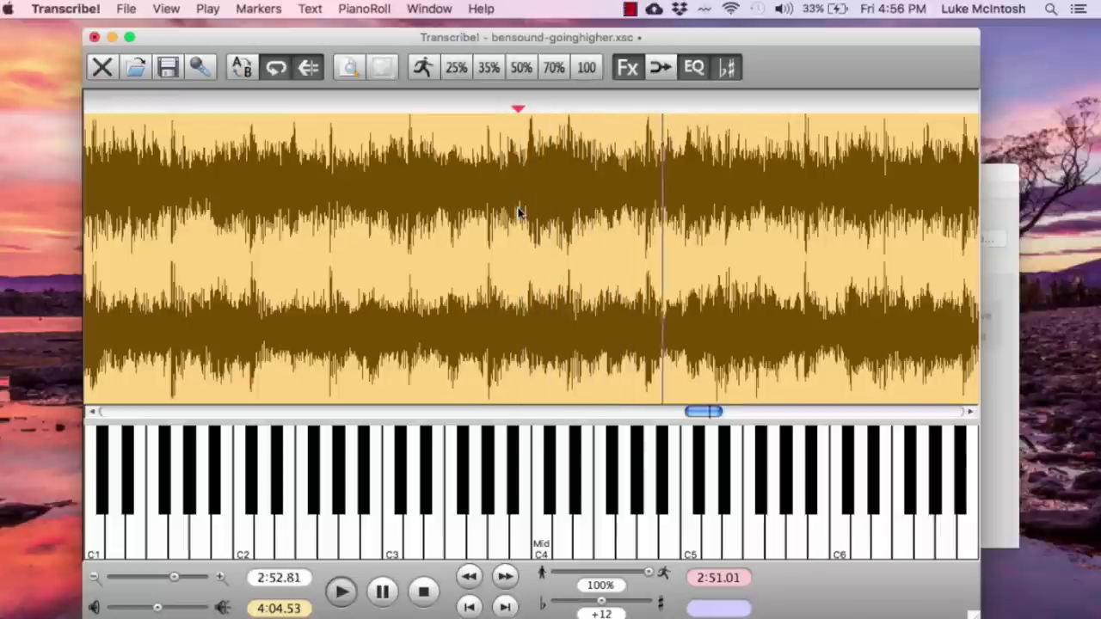
key(space)
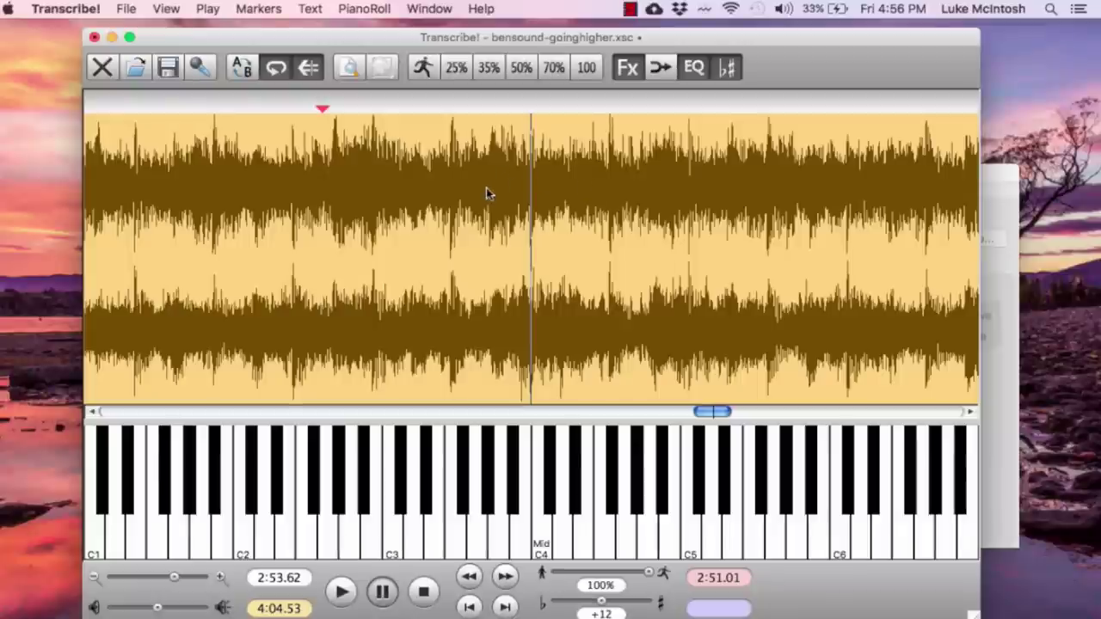
drag(486, 194, 650, 221)
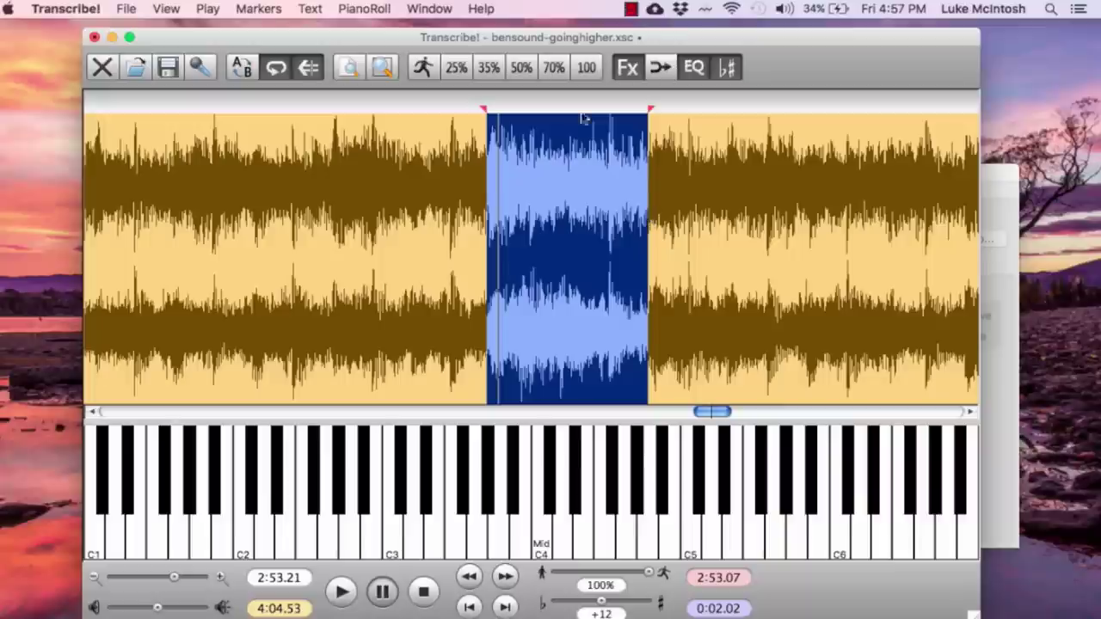
Step: Clear the loop, play from the 2:51.09 start point, and pause at 2:56.09
click(330, 200)
key(space)
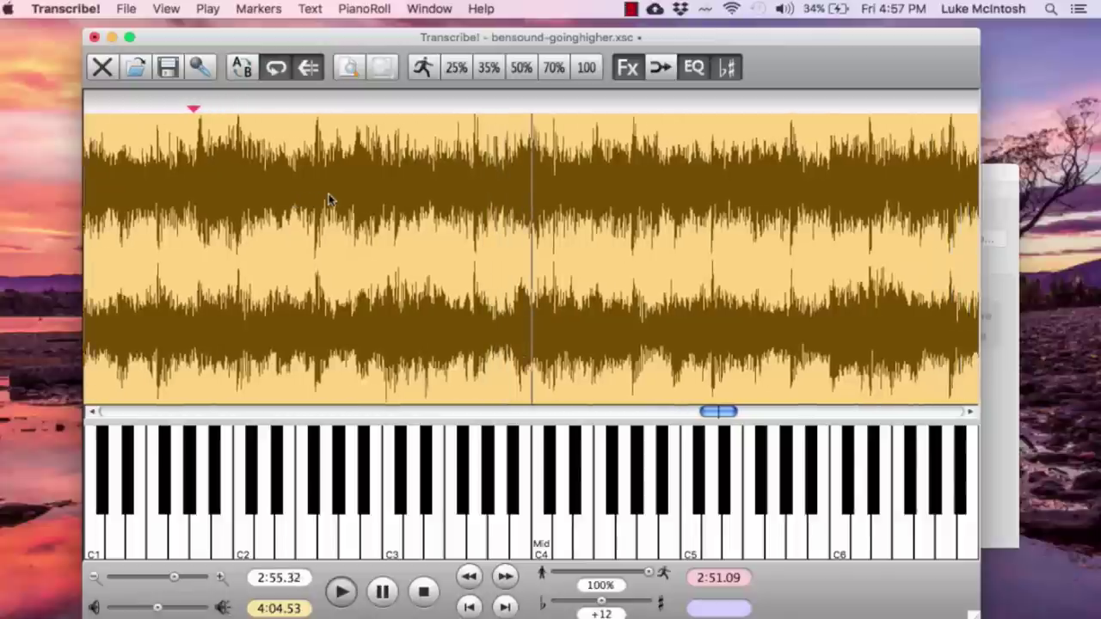
key(space)
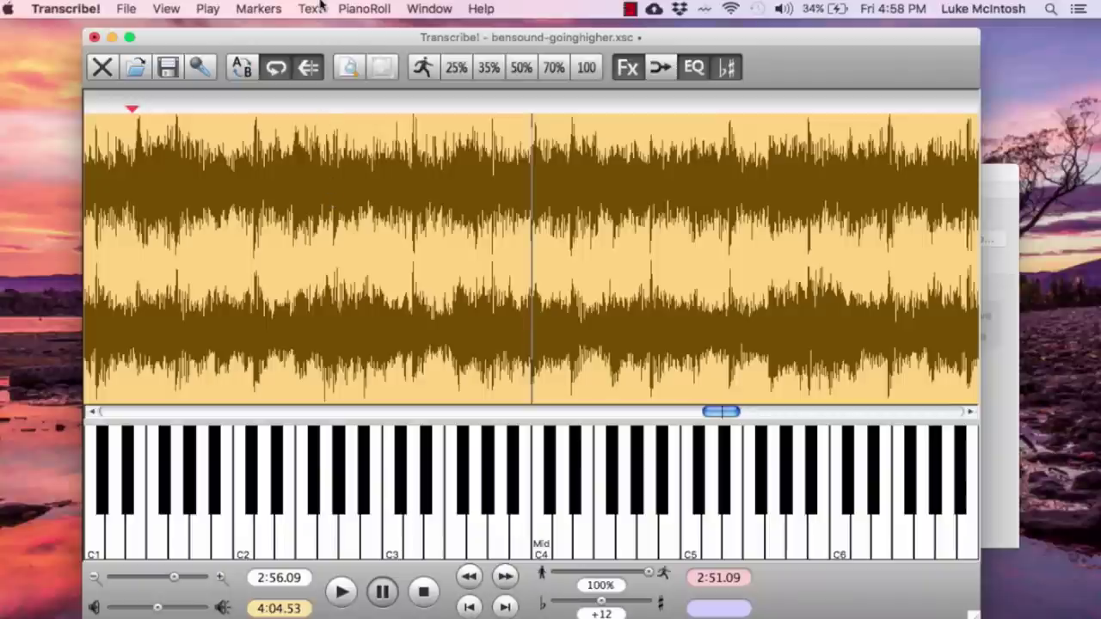
Step: Turn on View > Show Spectrum and position playback at 2:51.57 to read the frequency peaks
click(171, 8)
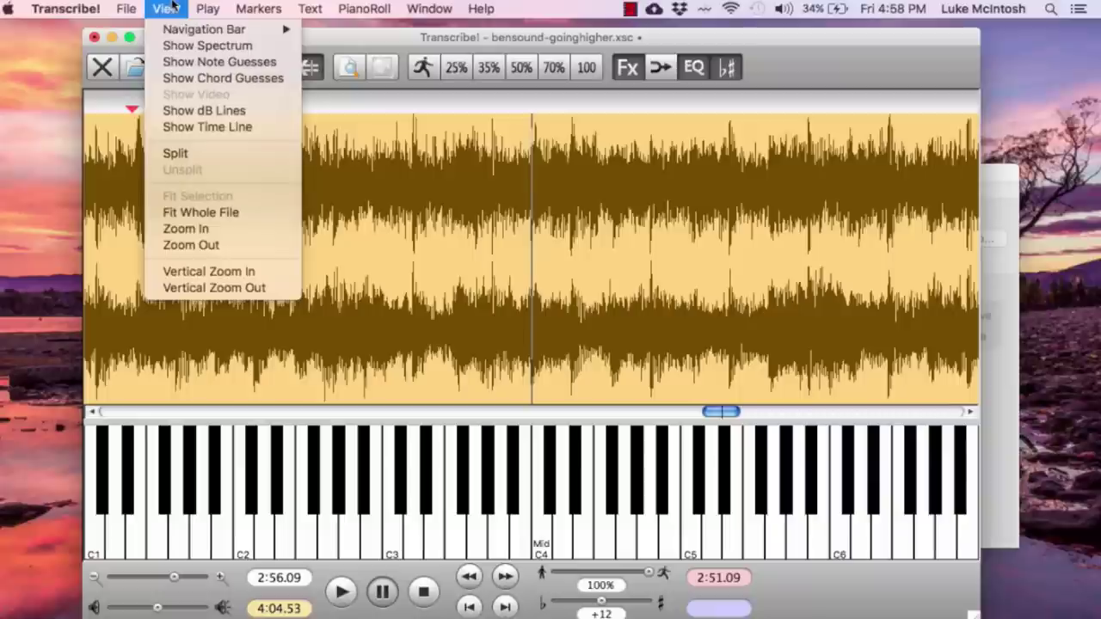
click(186, 43)
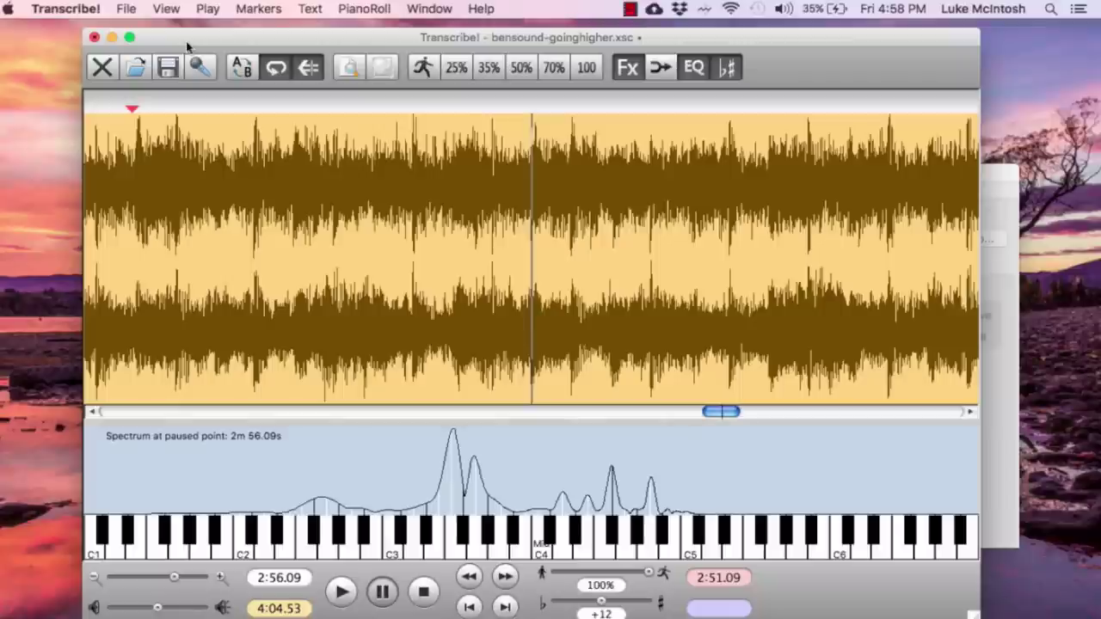
key(space)
key(space)
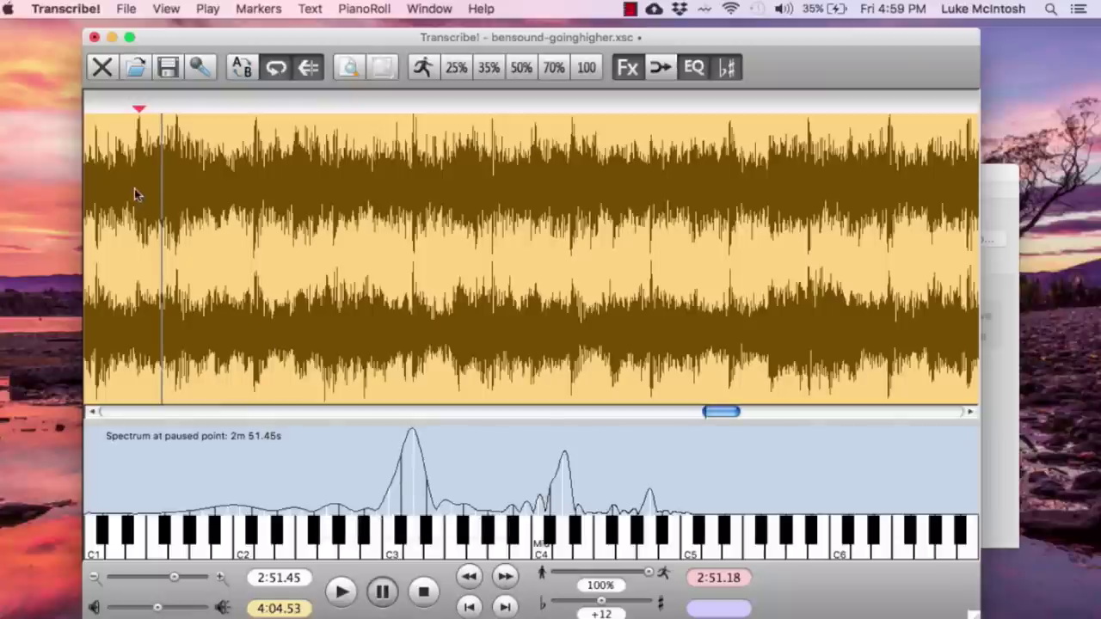
drag(136, 193, 166, 207)
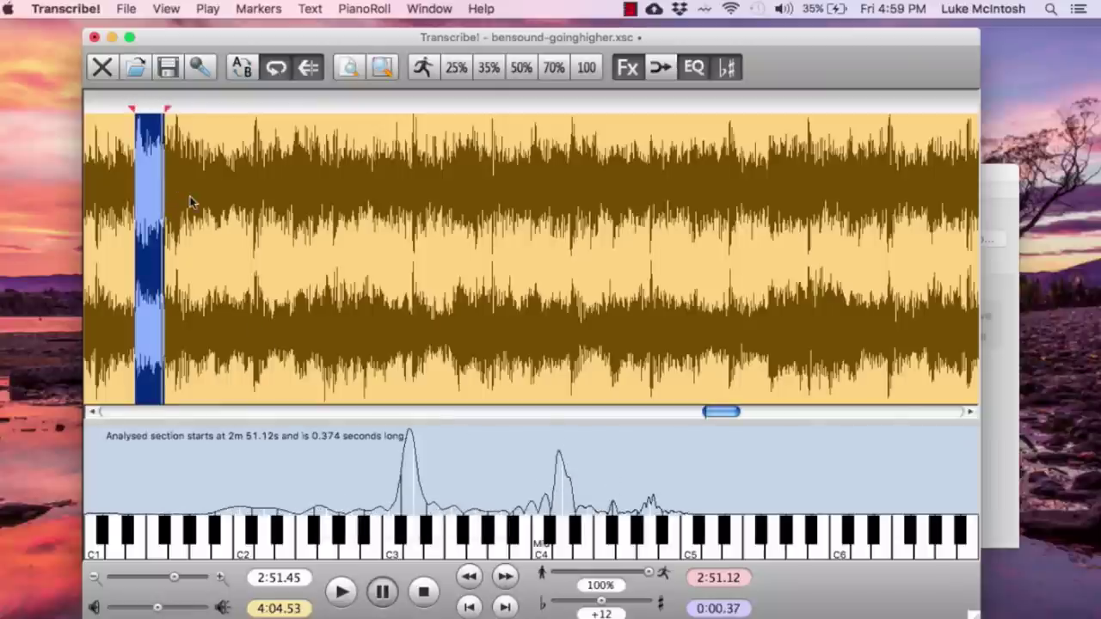
click(172, 193)
click(160, 187)
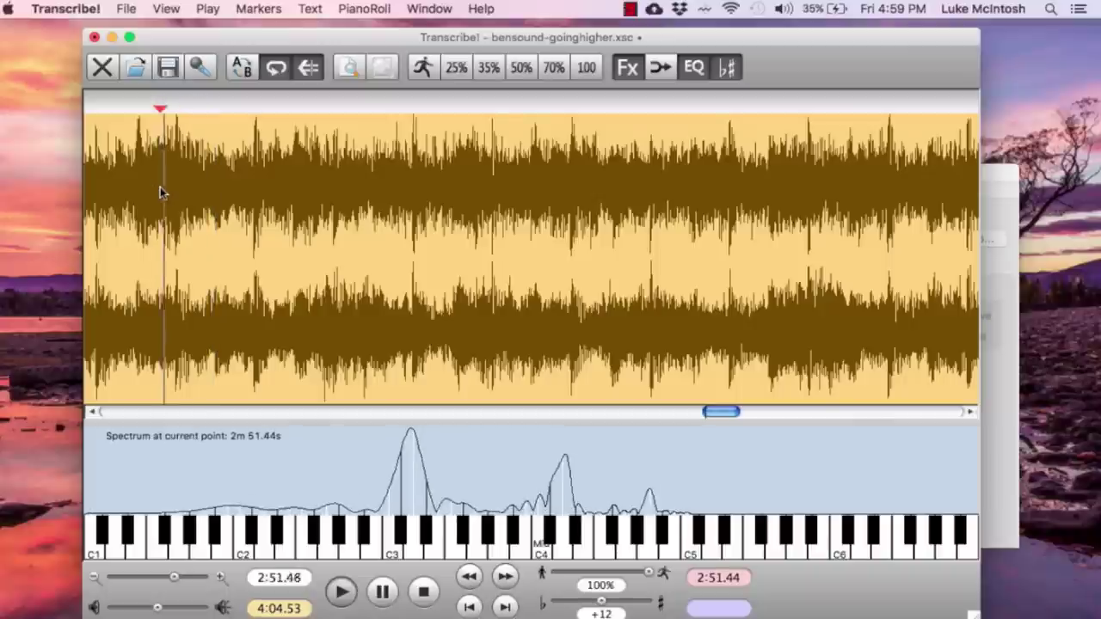
Step: Turn on chord guesses and note guesses from the View menu
click(170, 8)
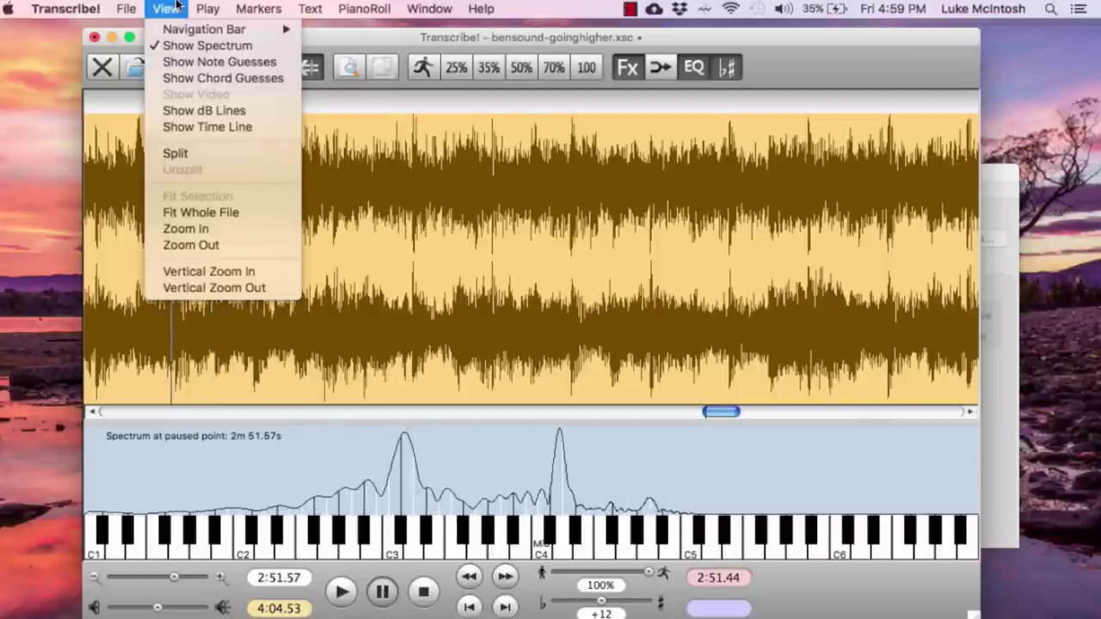
click(239, 78)
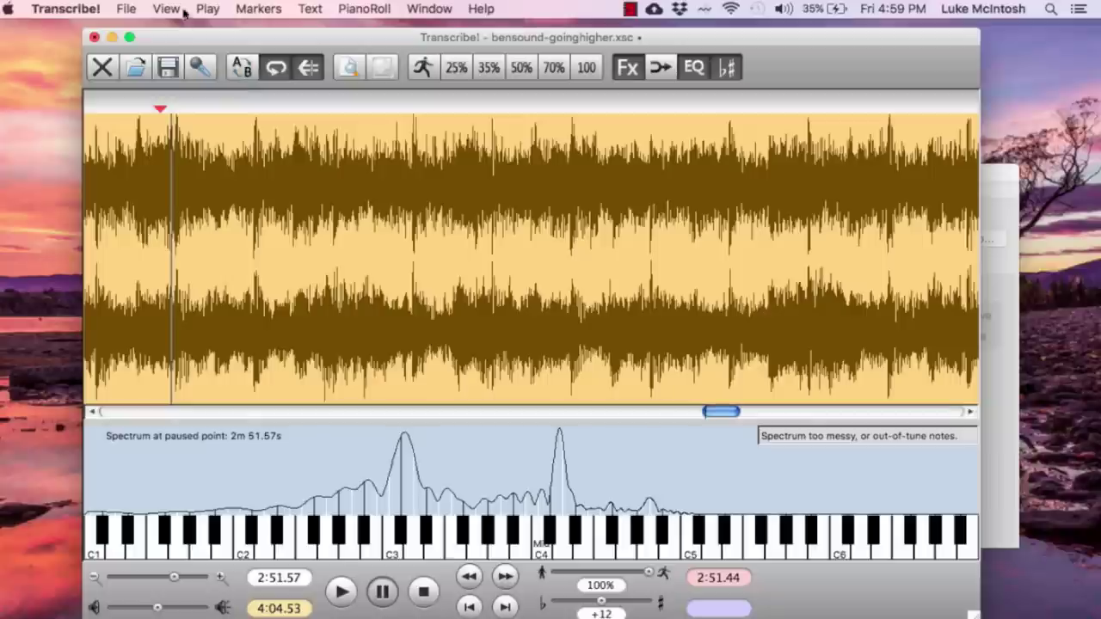
click(166, 9)
click(211, 62)
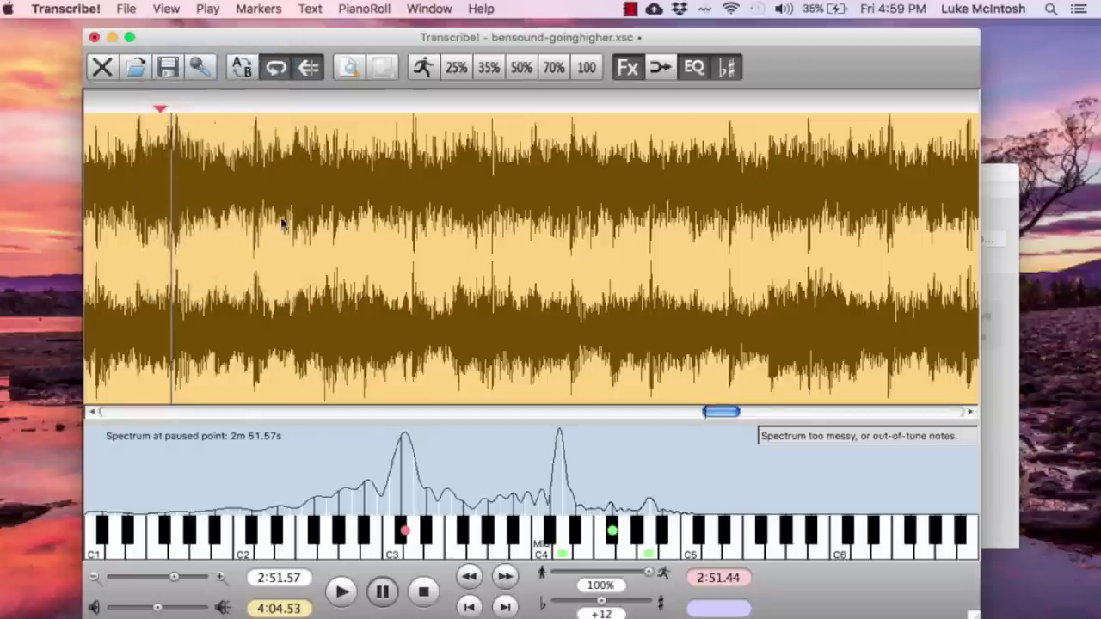
Step: Set the start at 2:51.12 and loop a 0.418-second section for chord analysis
click(135, 178)
key(space)
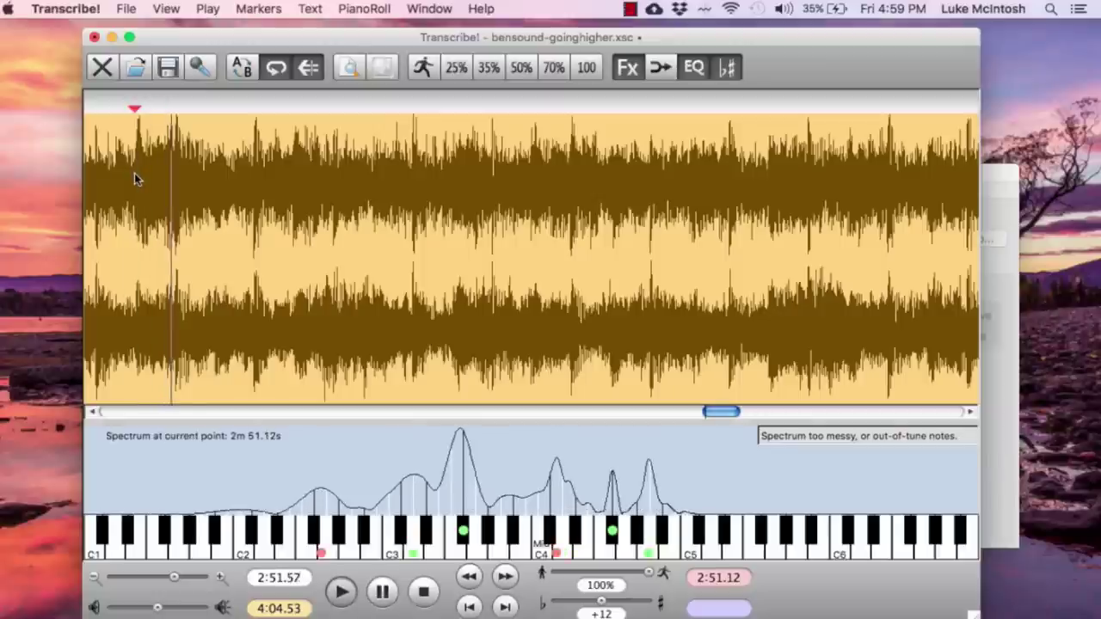
key(space)
drag(144, 183, 181, 198)
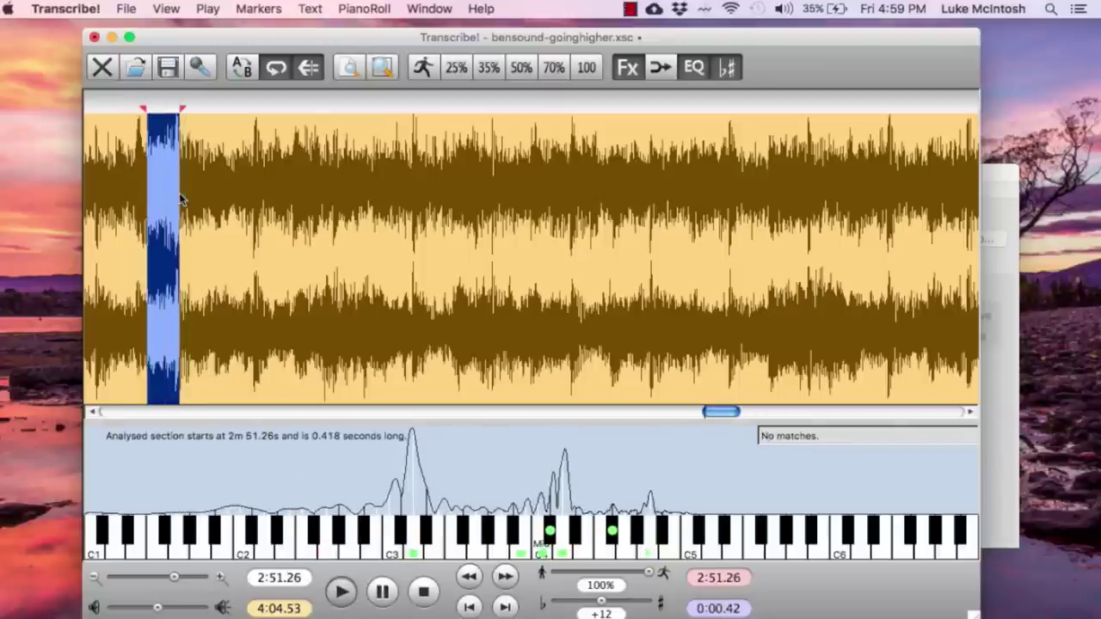
key(space)
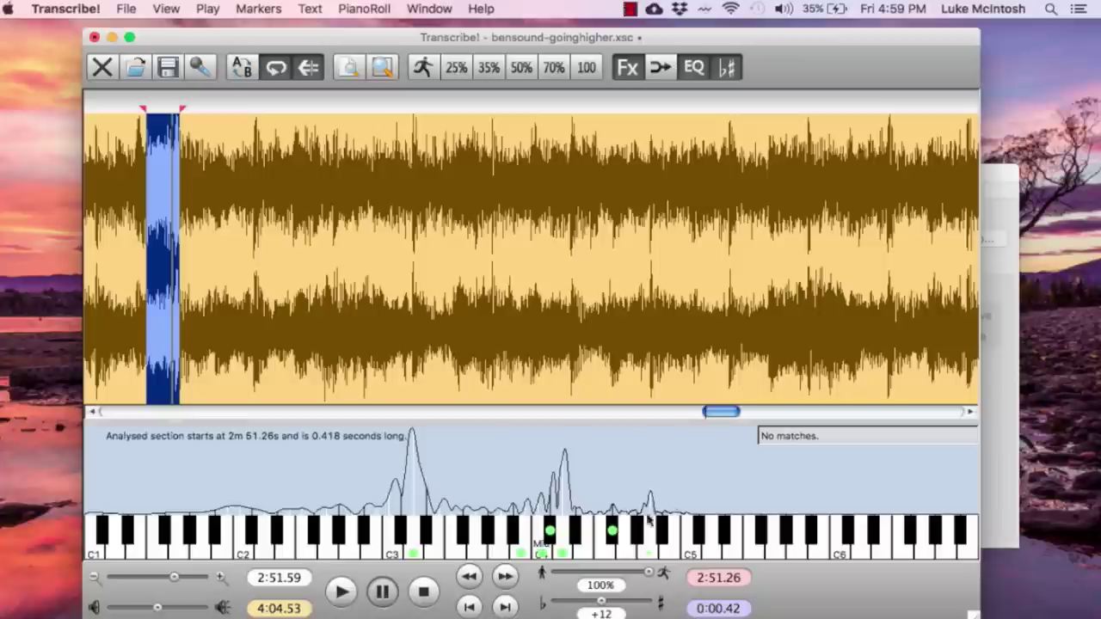
Step: Bypass the EQ effect, then play from 2:51.09 and pause at 2:53.36
click(699, 73)
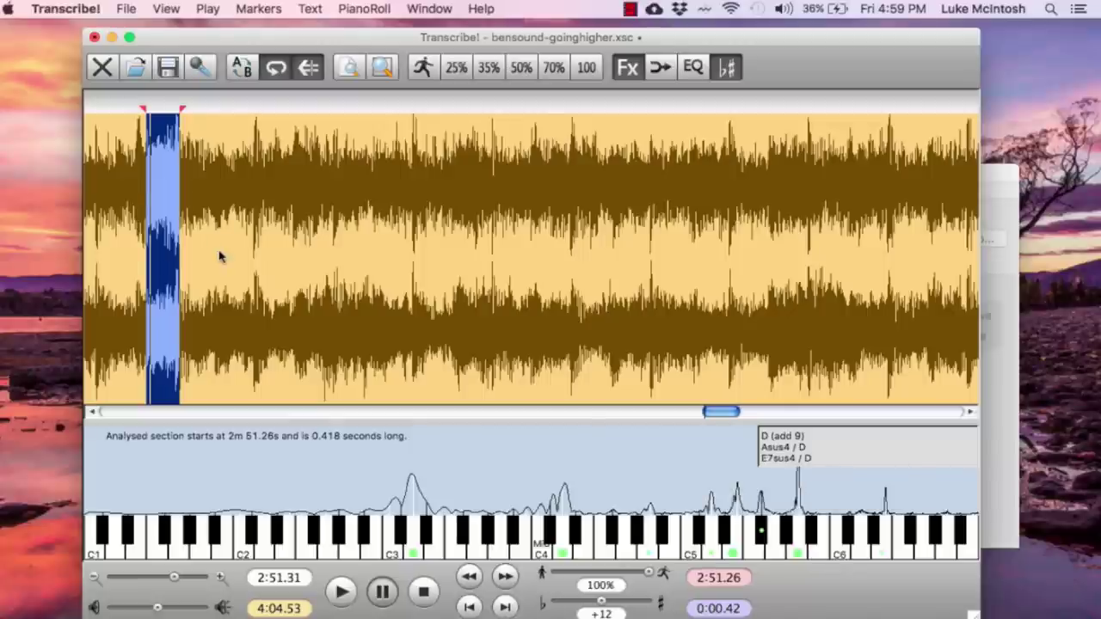
click(134, 181)
click(133, 180)
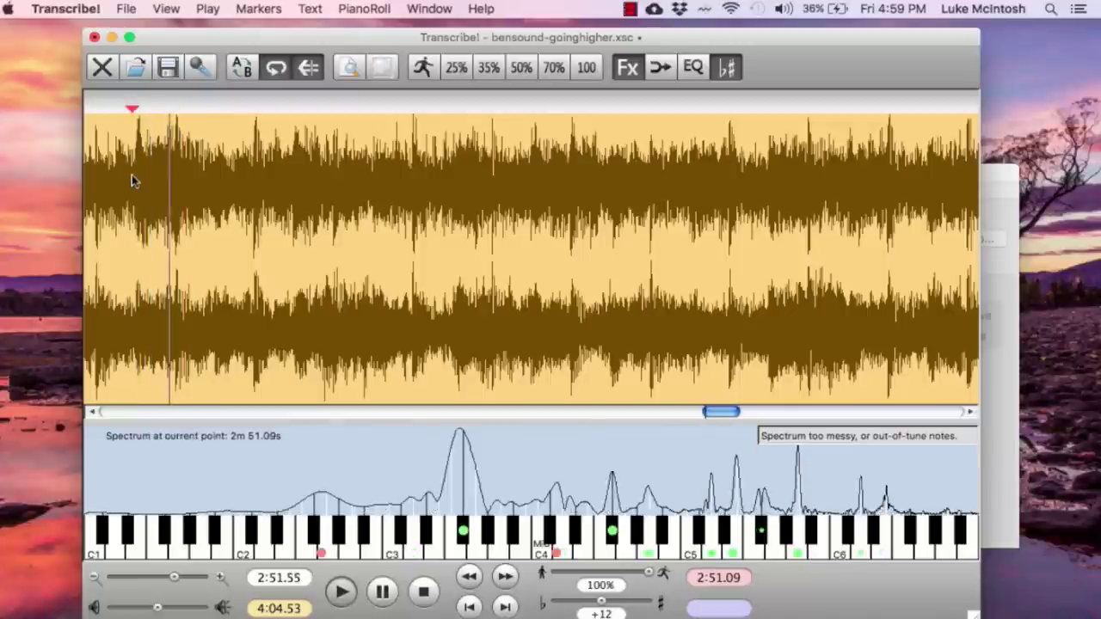
key(space)
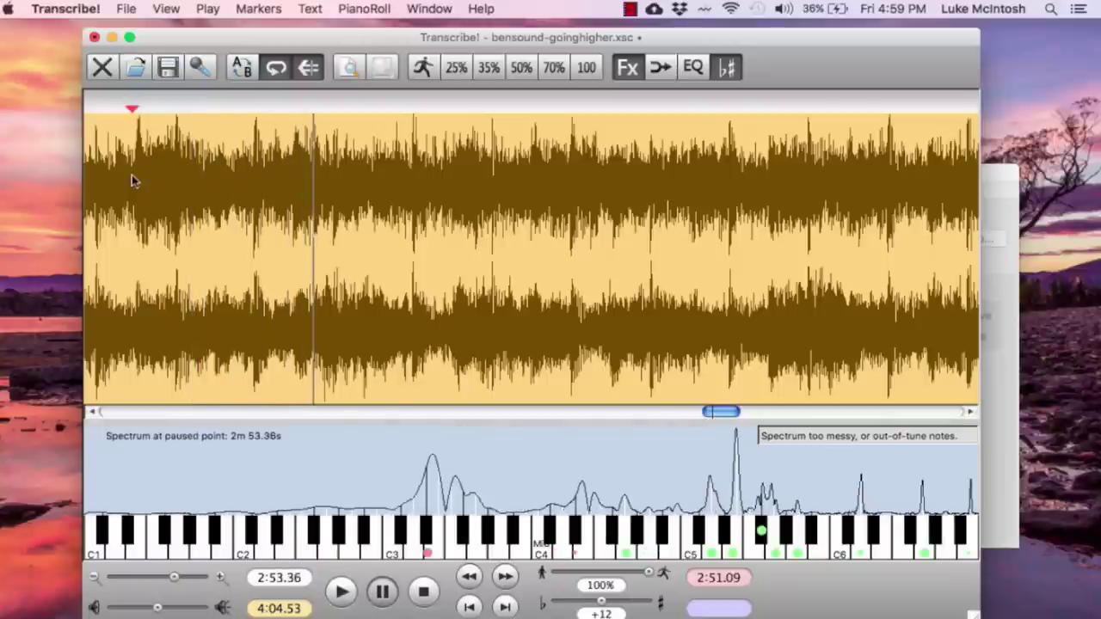
Step: Confirm the EQ is bypassed, bypass tuning too, and play from 2:51.09 at original pitch
click(628, 68)
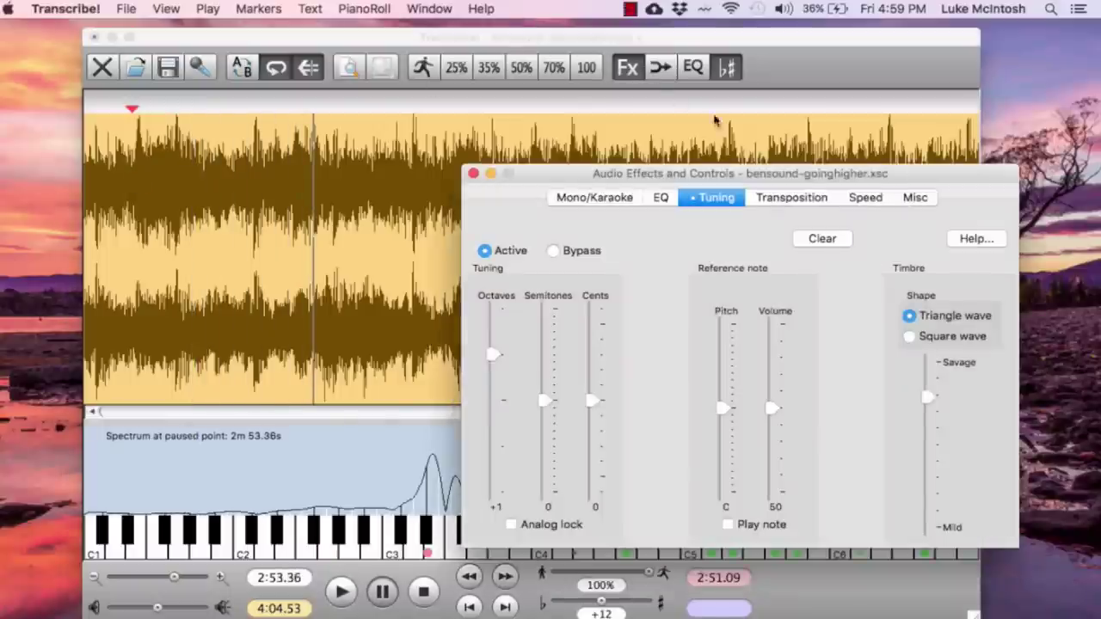
click(660, 202)
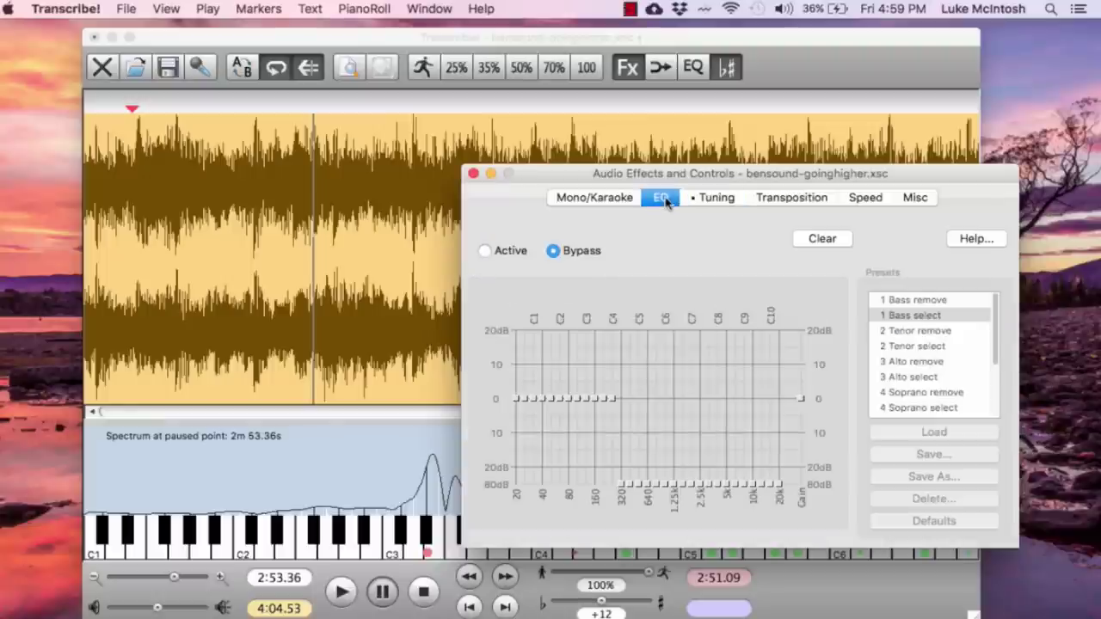
click(705, 199)
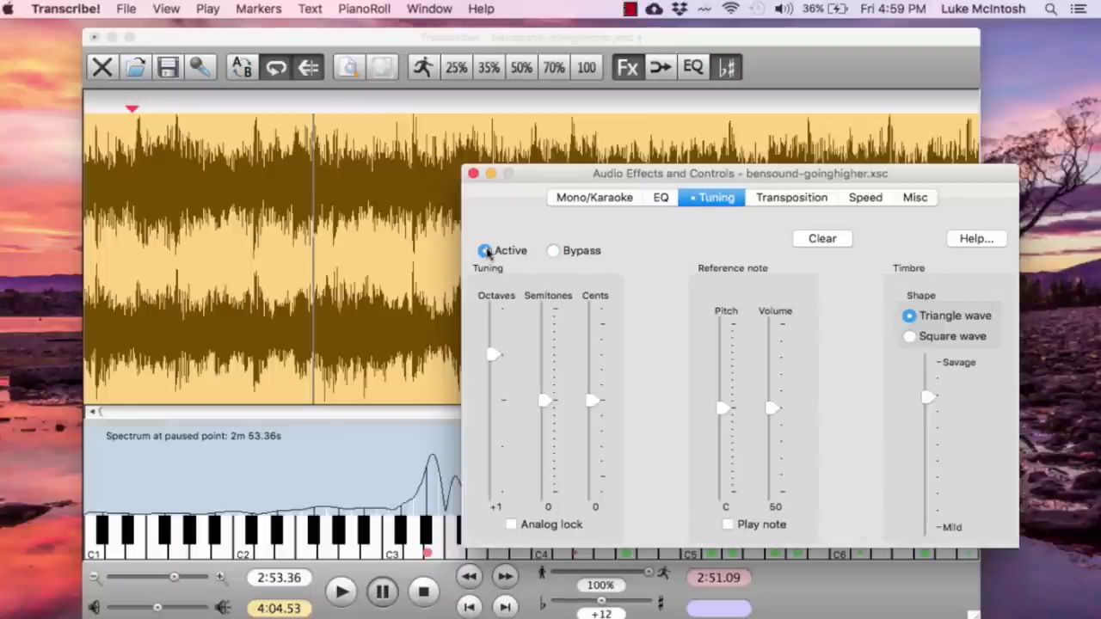
click(550, 251)
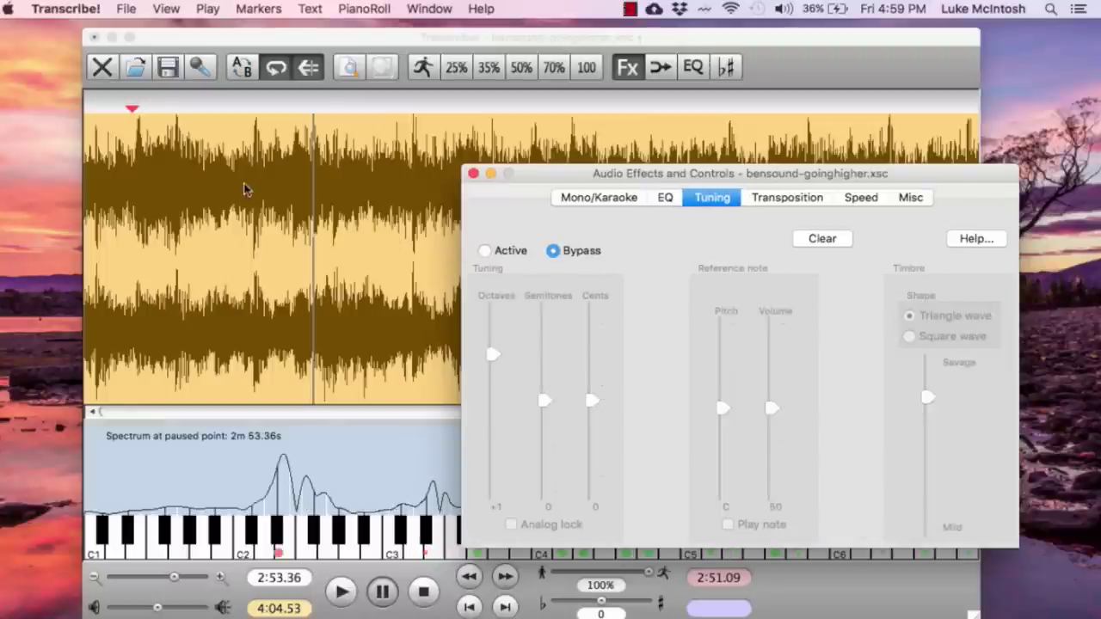
click(183, 181)
key(space)
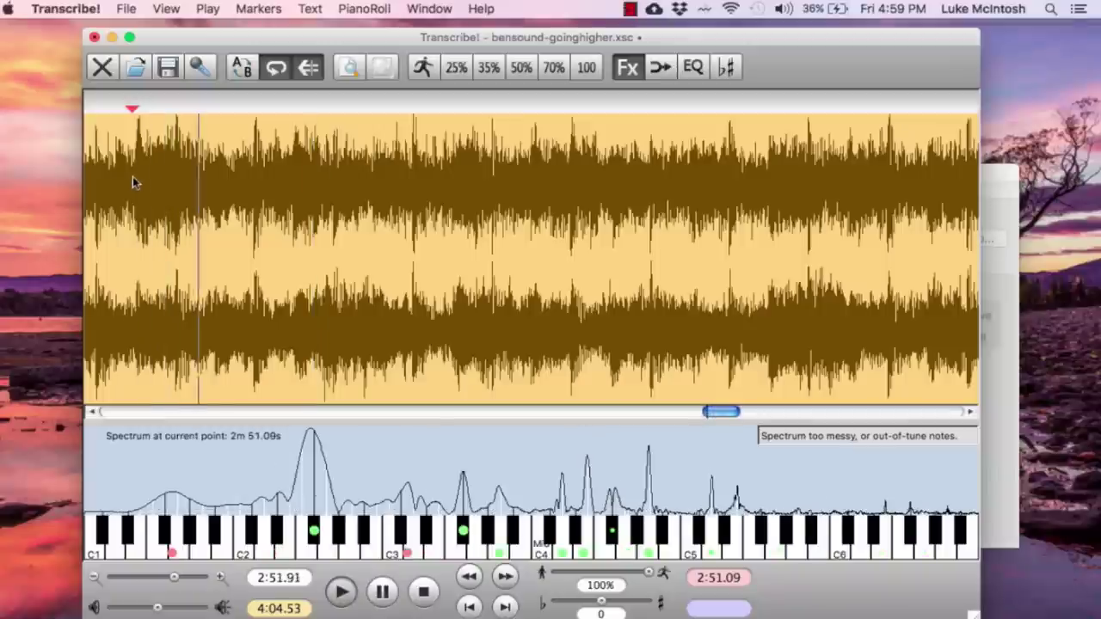
Step: Replay from the 2:51.09 marker and select a 0.934-second section of the chord for analysis
key(space)
key(space)
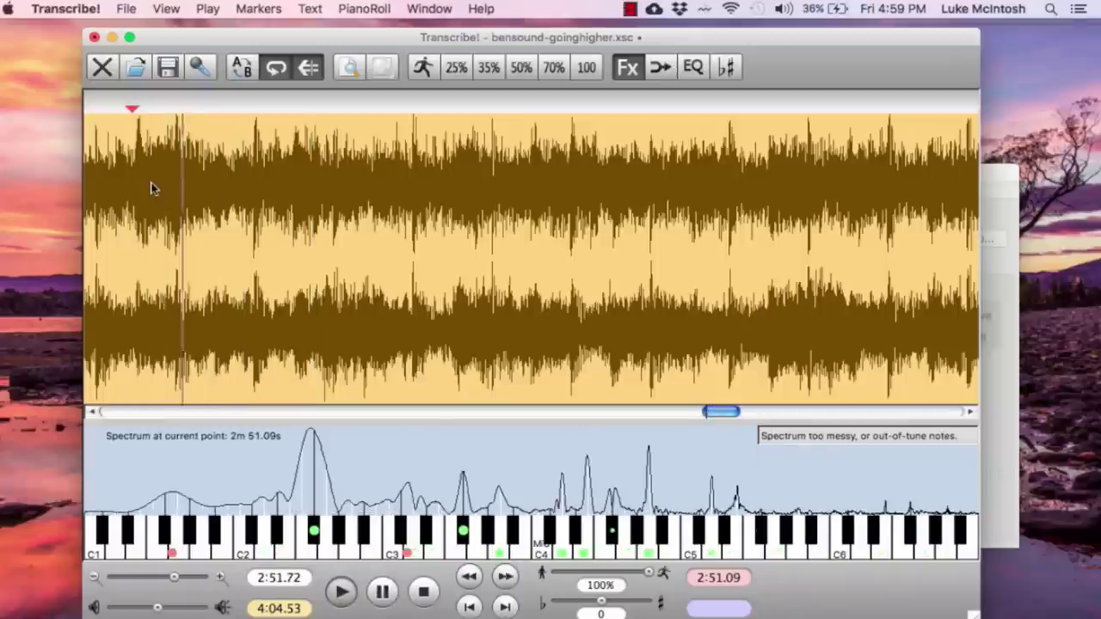
key(space)
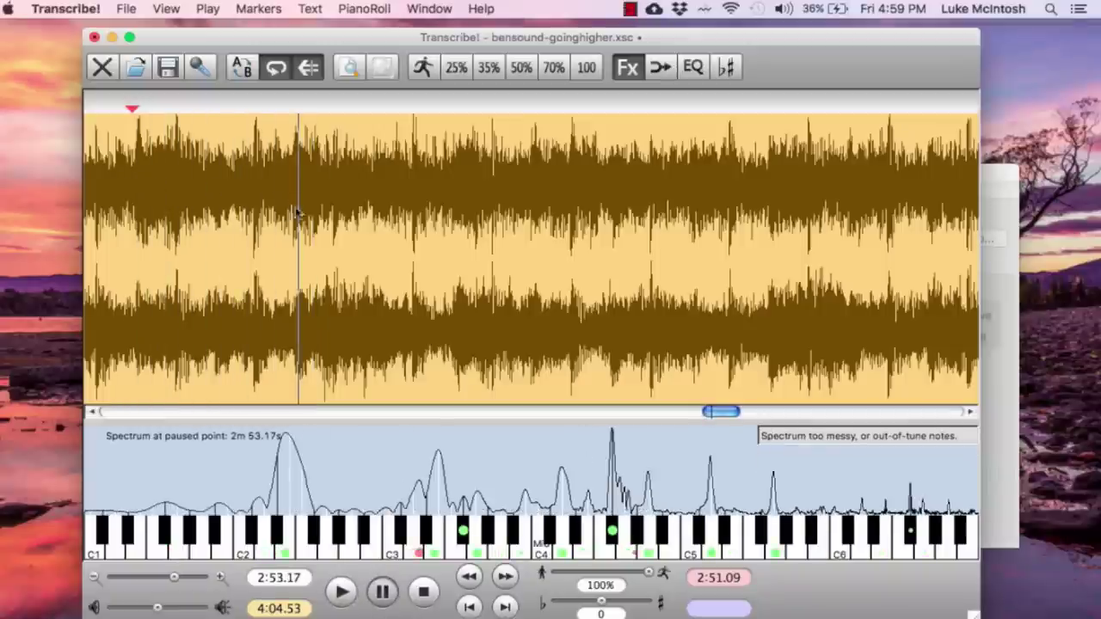
drag(301, 205, 374, 214)
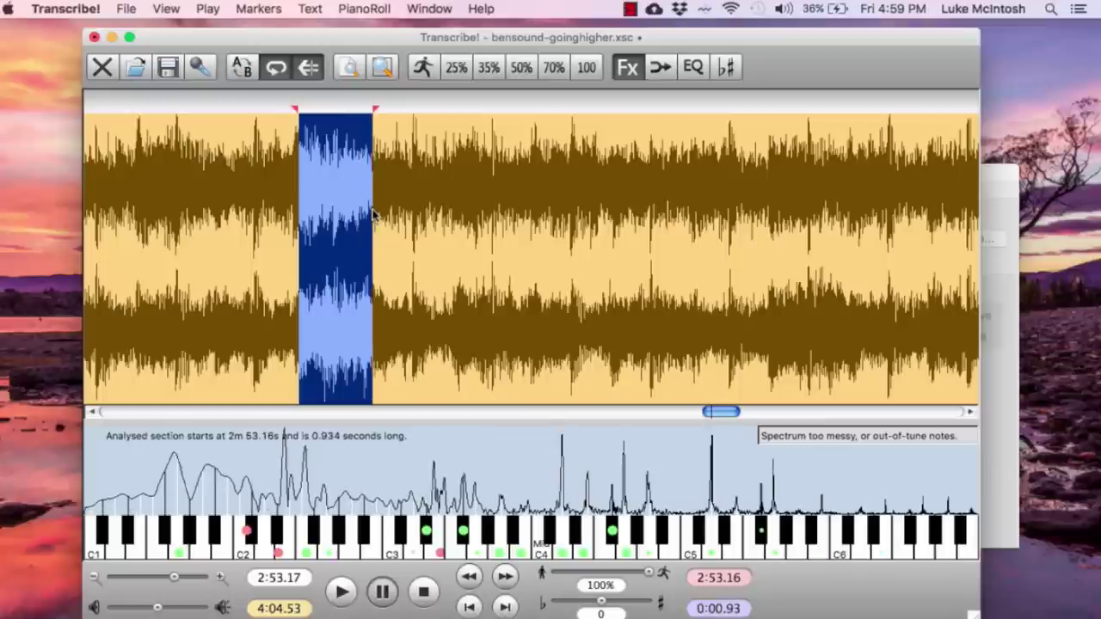
key(space)
Step: Reposition the start around 2:53.1–2:53.3 and pause on the chord at 2:53.87
click(266, 170)
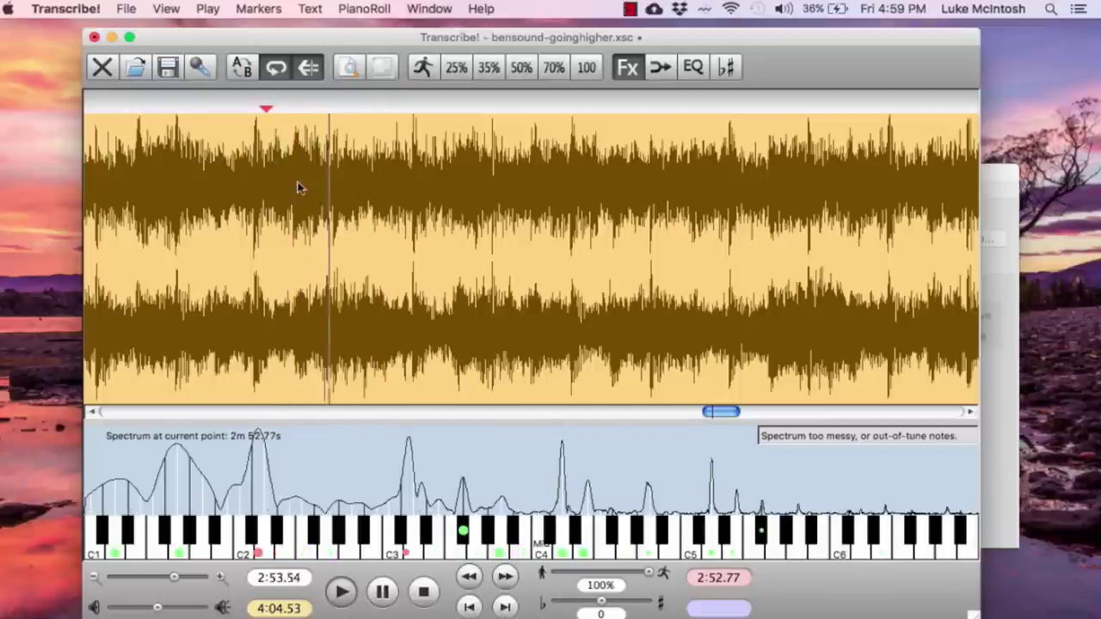
click(299, 186)
click(308, 186)
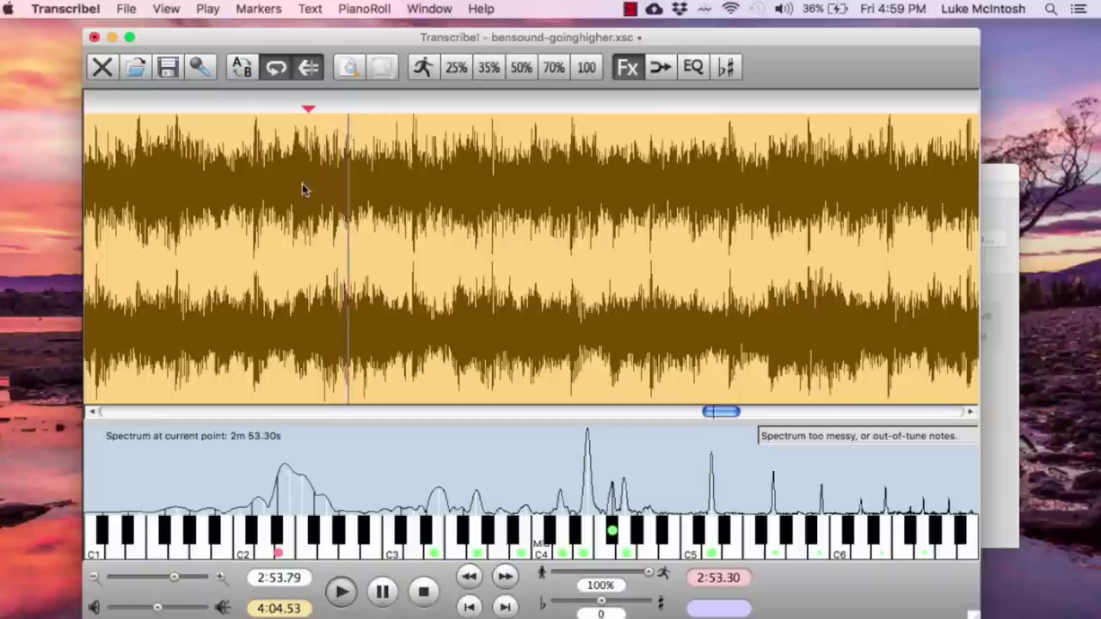
click(302, 183)
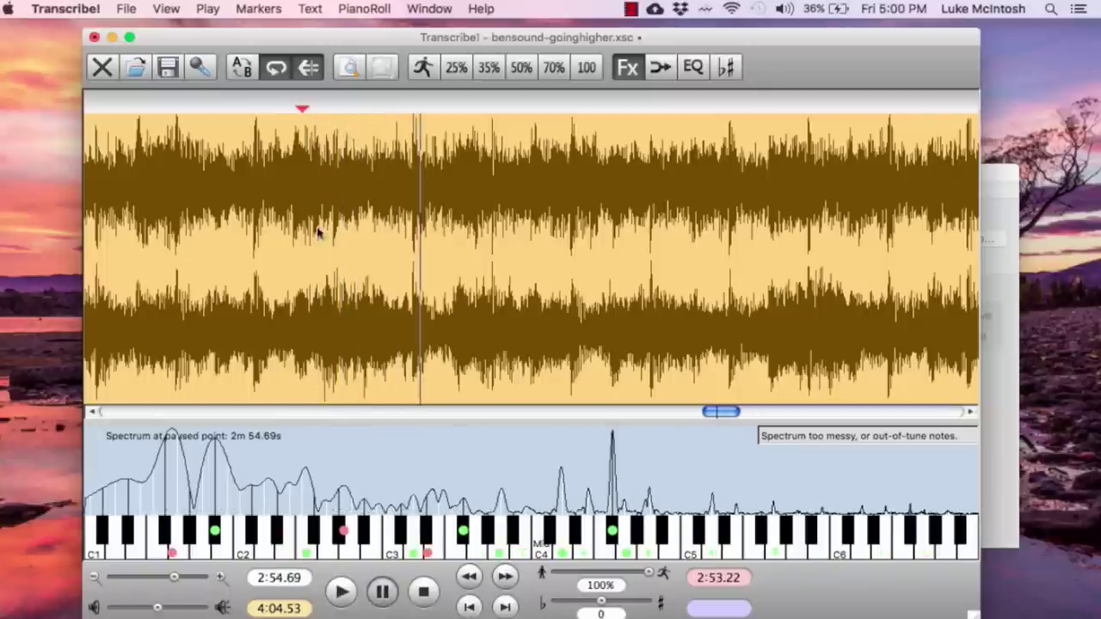
click(292, 169)
key(space)
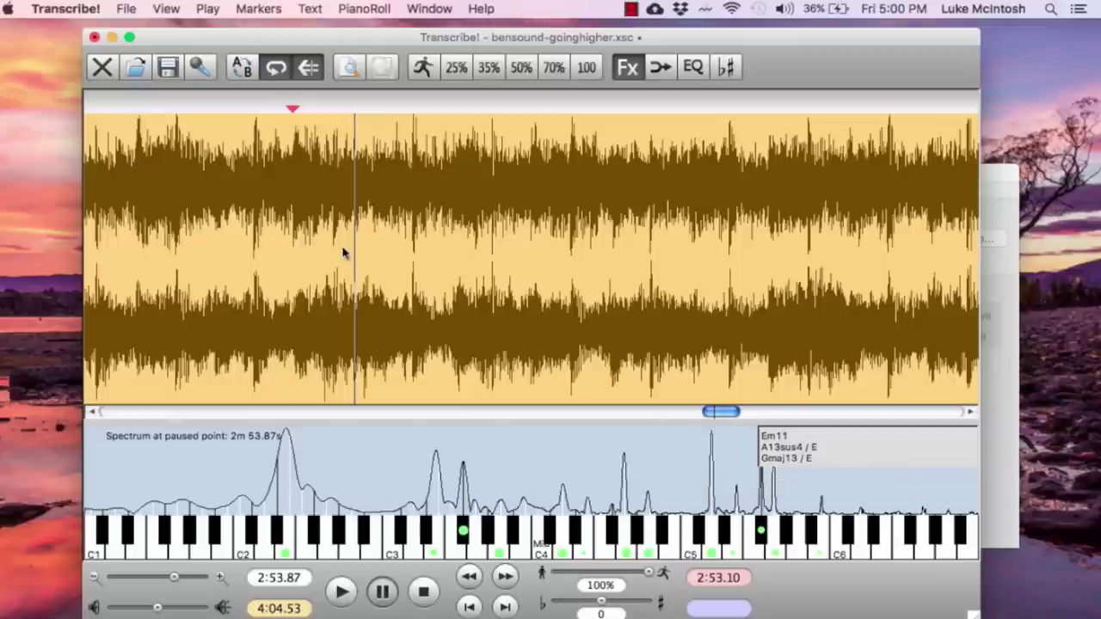
Step: Pause at 2:55.41 and select about 1.37 seconds of the next chord
click(105, 215)
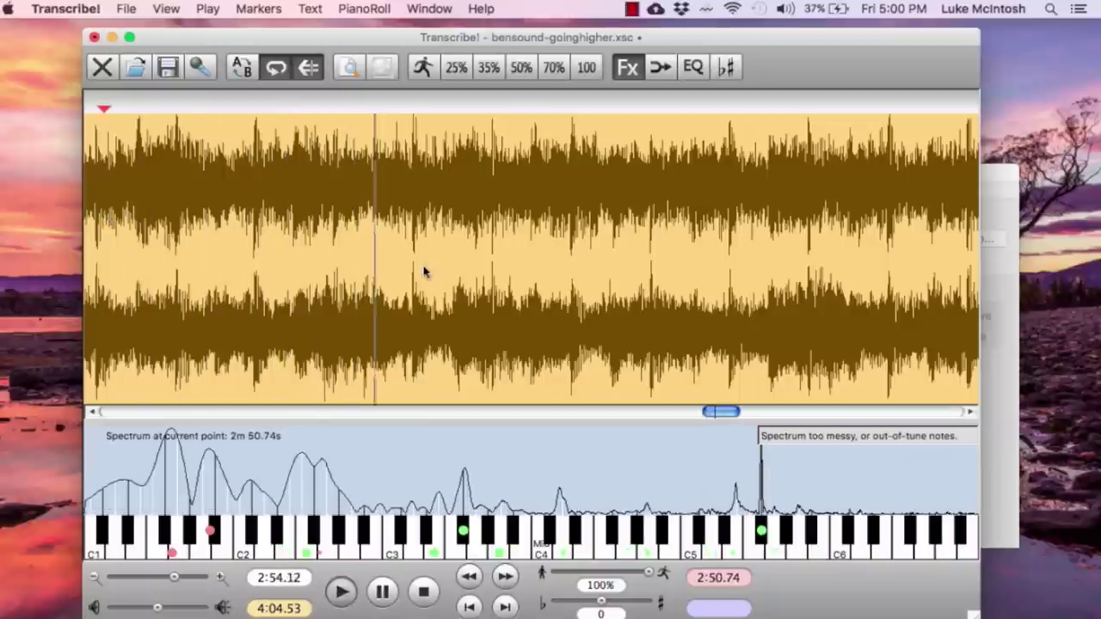
key(space)
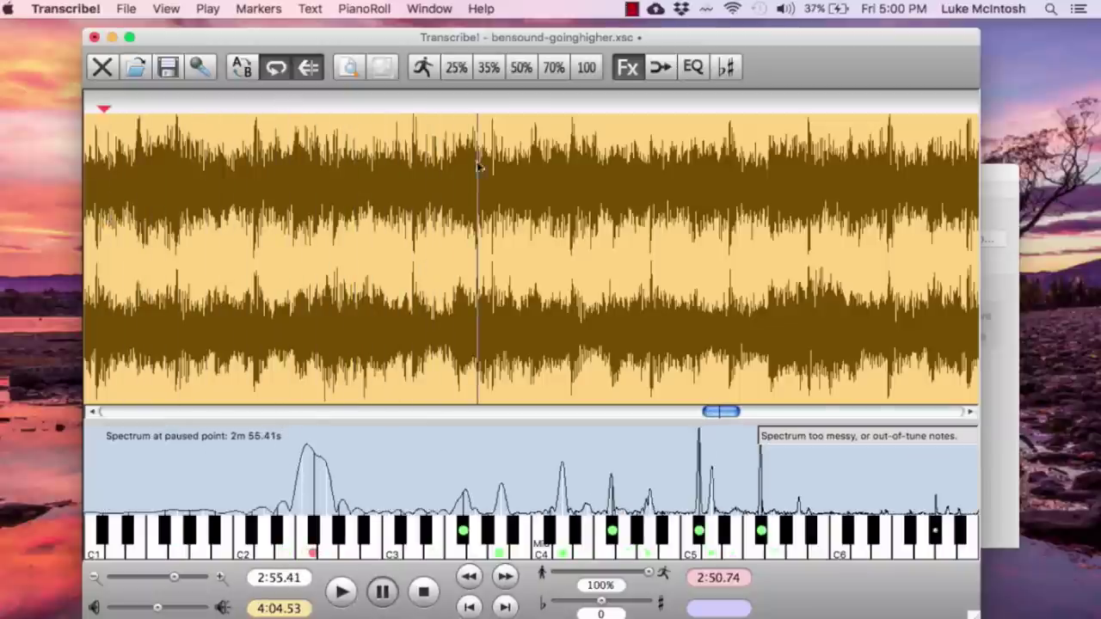
drag(450, 184, 509, 198)
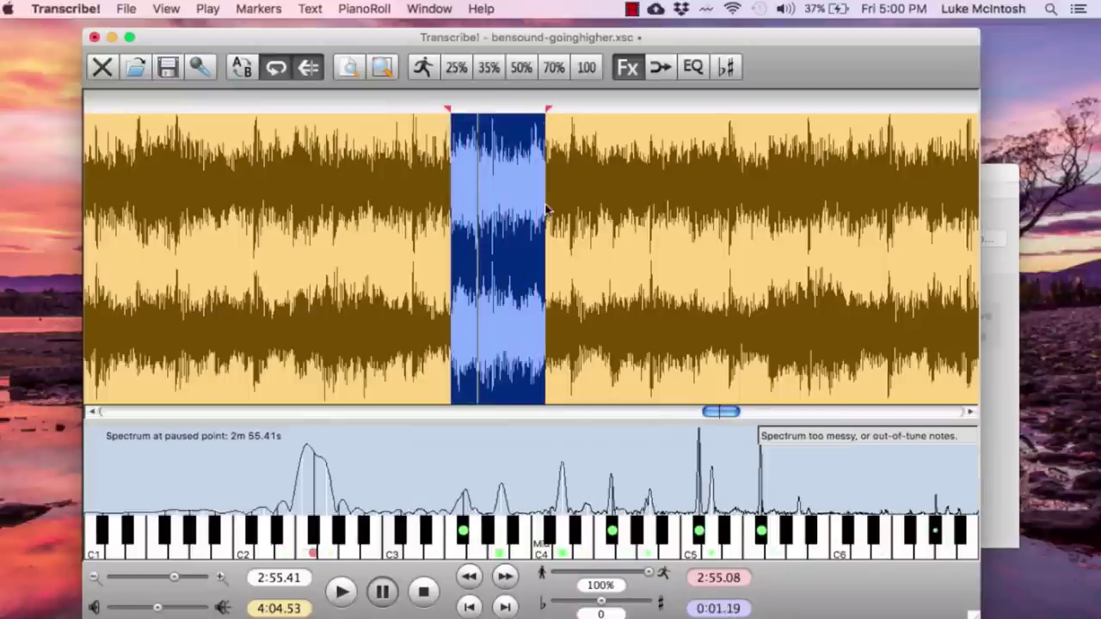
click(429, 180)
drag(449, 182, 561, 215)
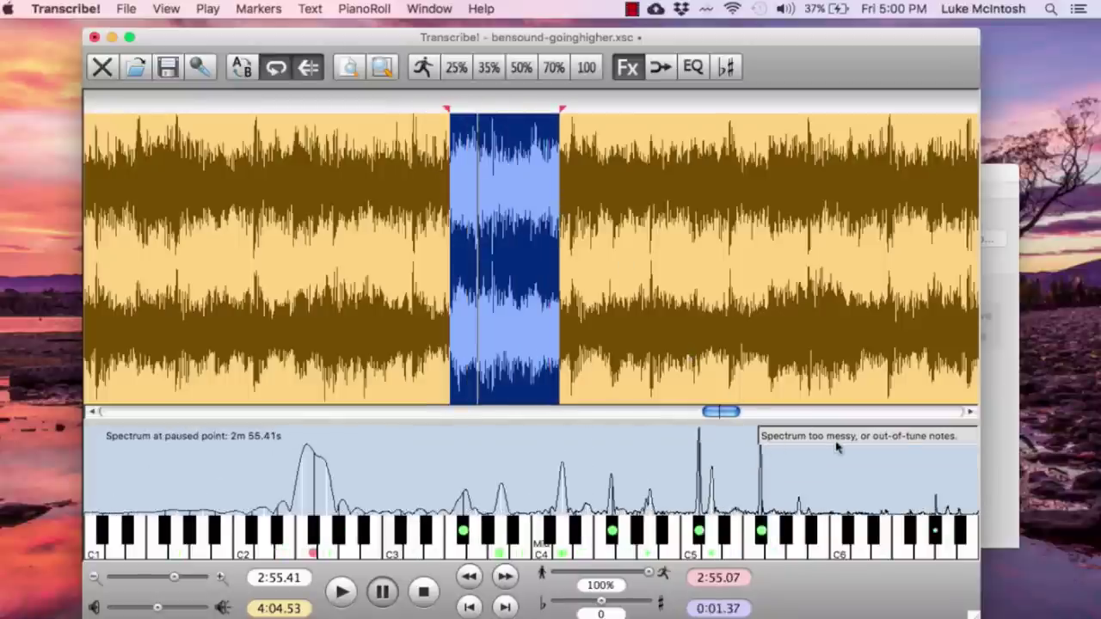
Step: Start from 2:55.14 and pause at 2:55.84 to read the spectrum
click(428, 177)
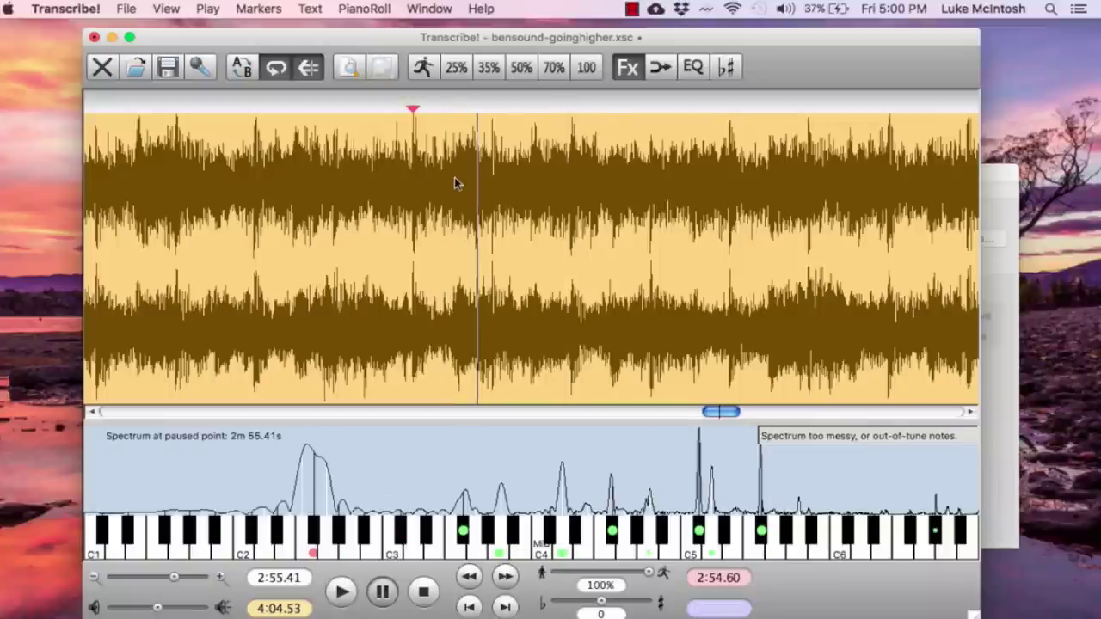
click(454, 182)
key(space)
key(space)
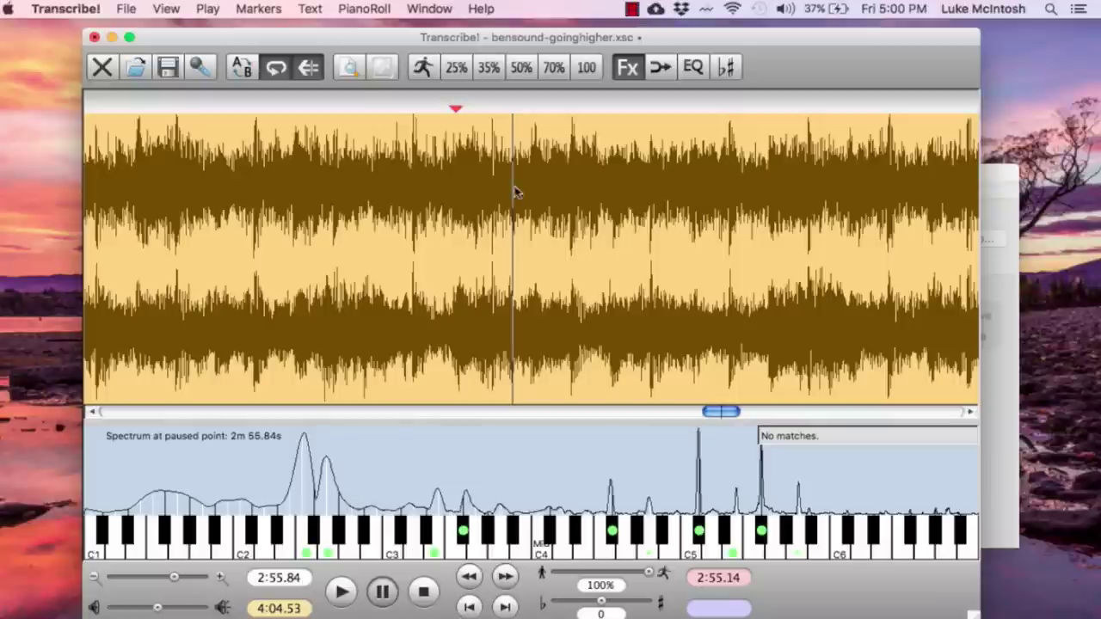
Step: Replay from 2:54.66, pause at 2:55.46, then set the start back to 2:53.27
click(417, 180)
key(space)
key(space)
click(462, 192)
key(space)
key(space)
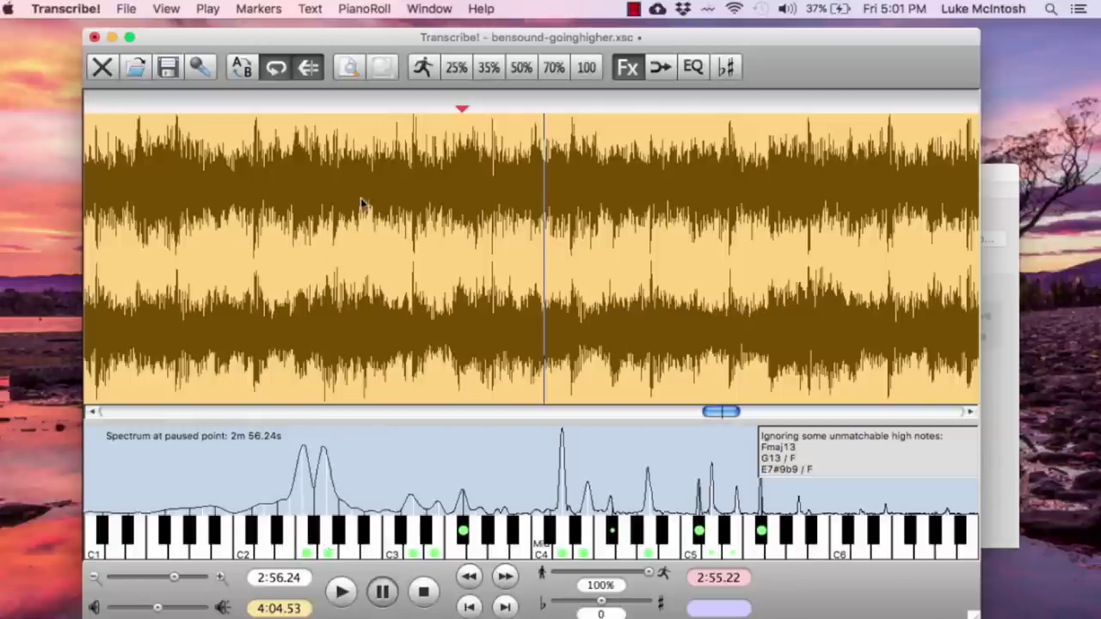
click(307, 201)
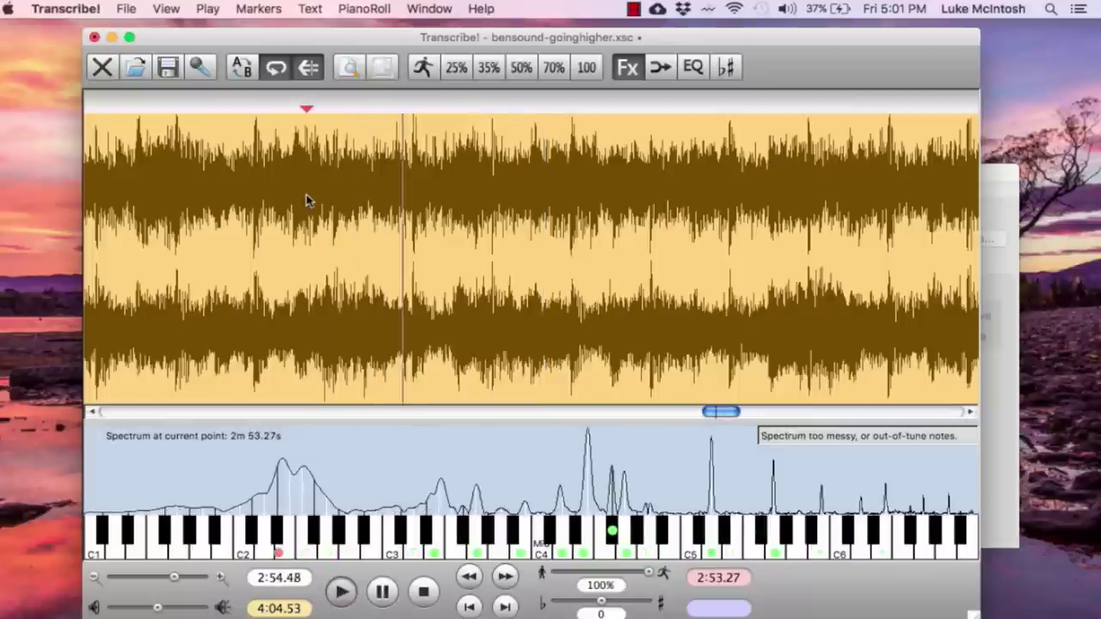
key(space)
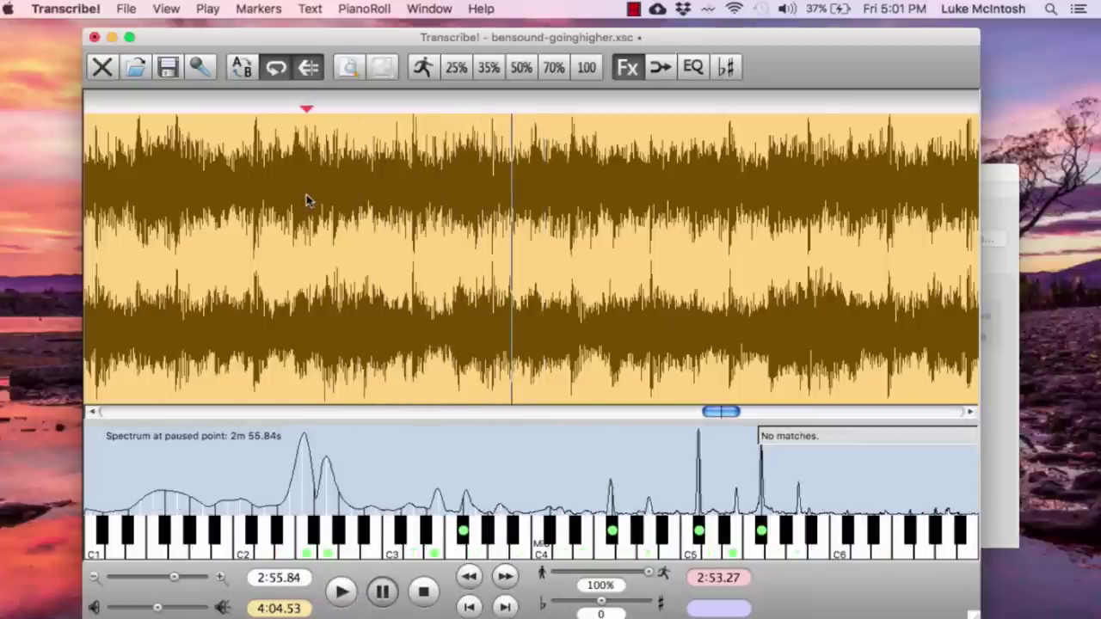